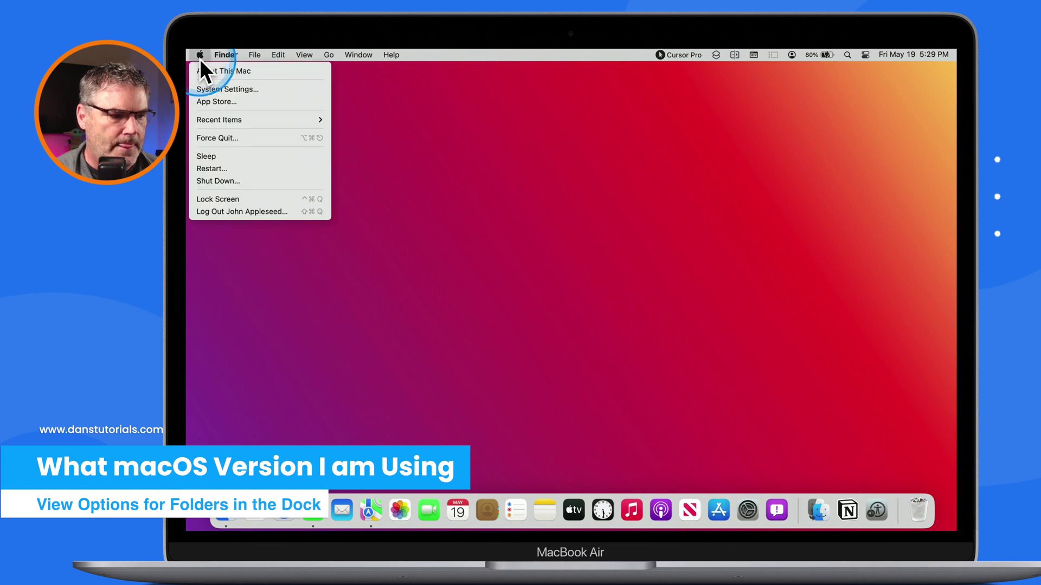
Check the Mac's details in About This Mac (MacBook Air, macOS Ventura 13.3.1 (a)), then close it.
click(220, 71)
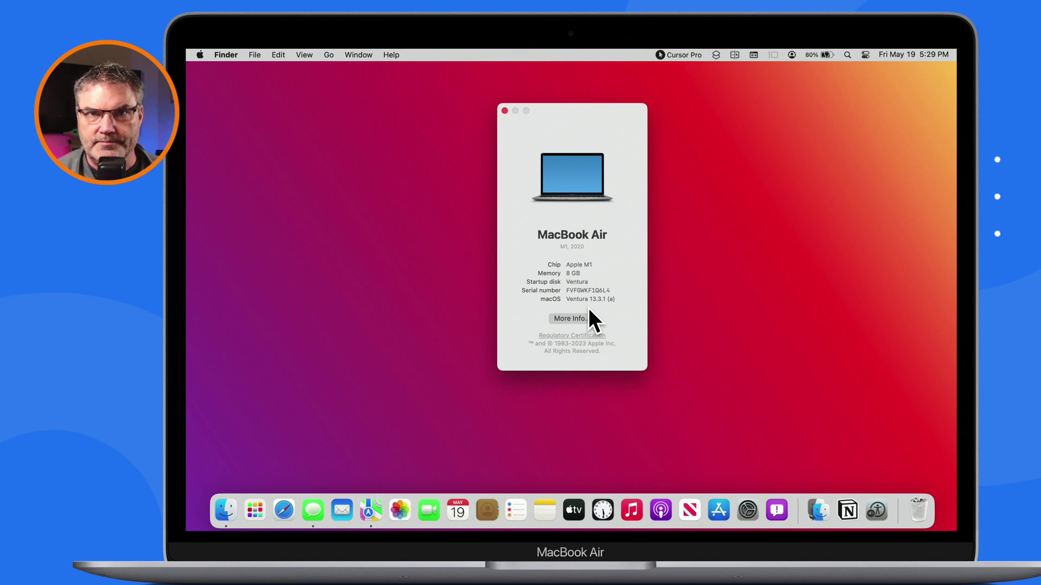
click(505, 111)
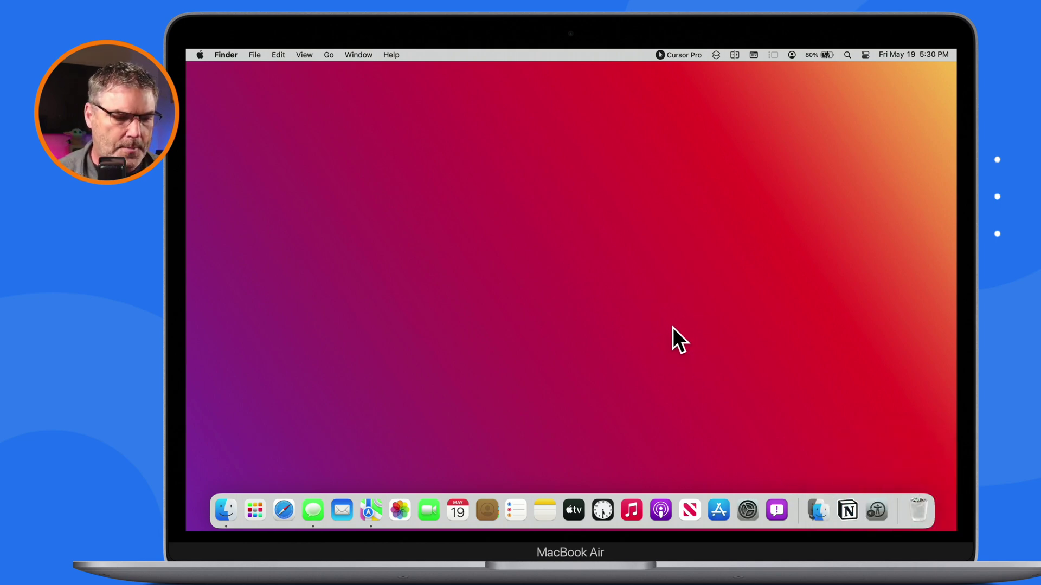
Add the Documents, Downloads and Applications folders to the Dock from a new Finder window, then close it.
key(super+n)
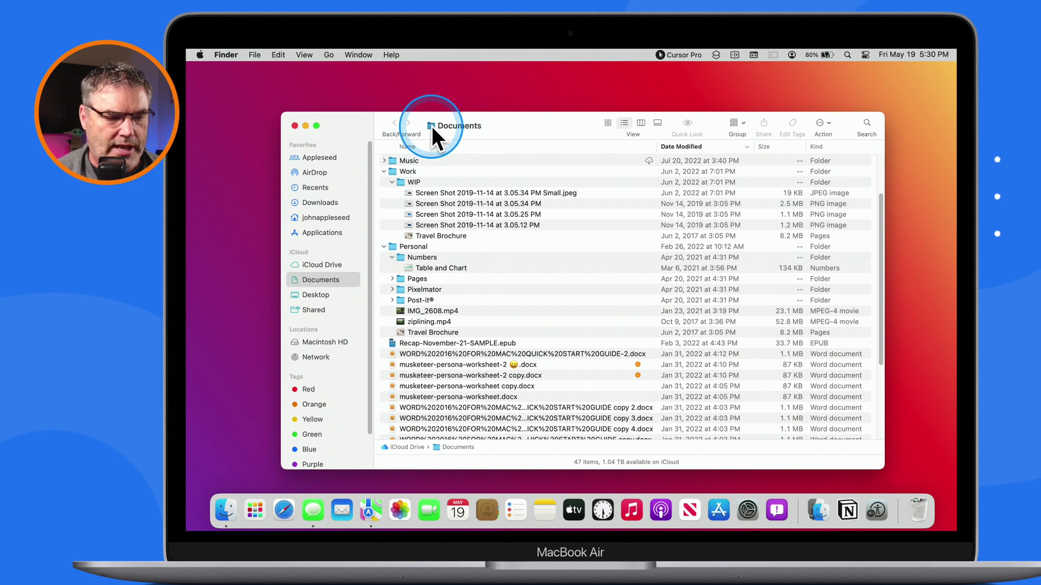
drag(432, 126, 889, 510)
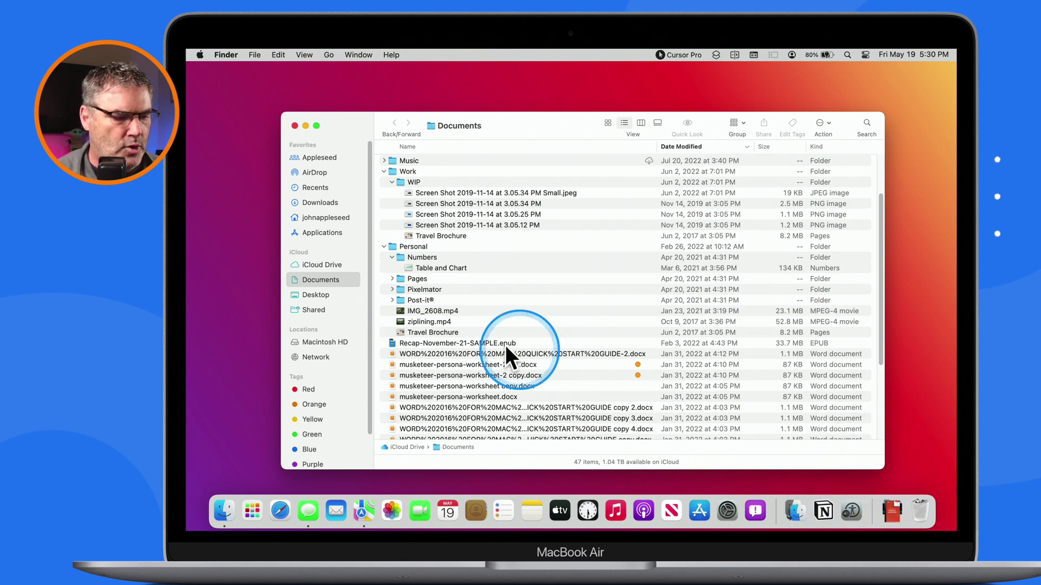
click(316, 202)
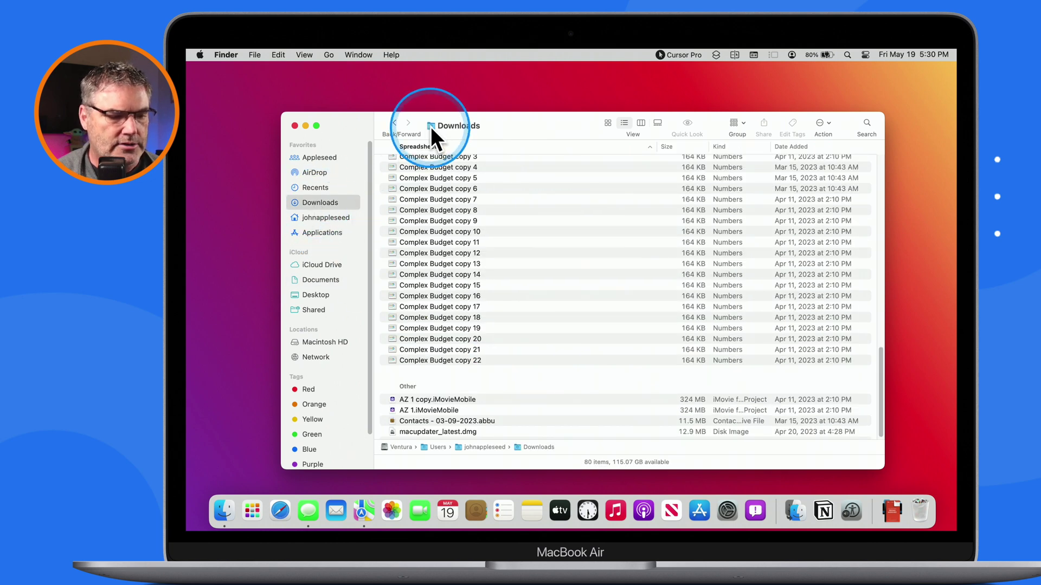
drag(430, 127, 868, 508)
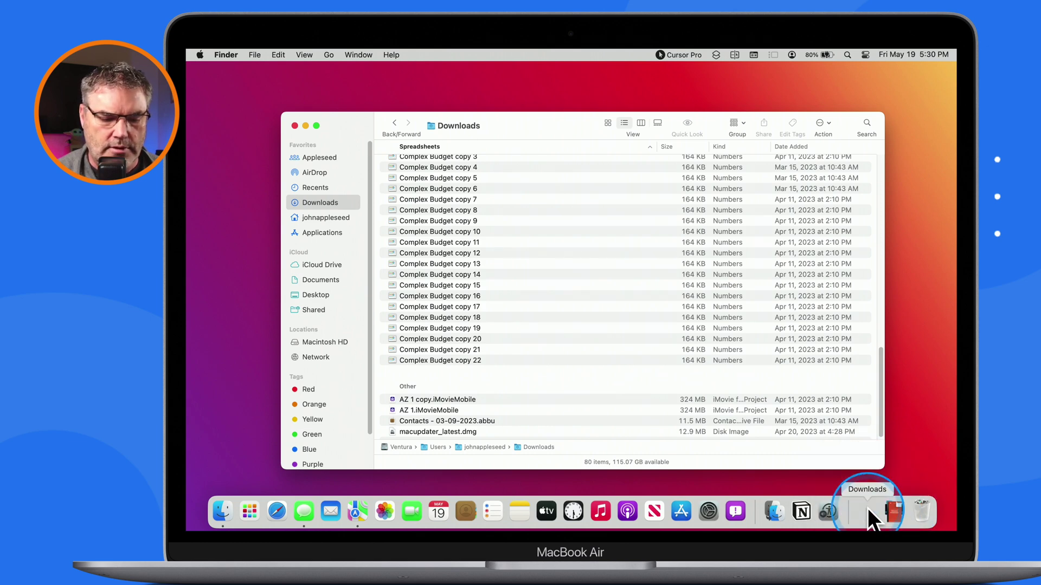
click(326, 232)
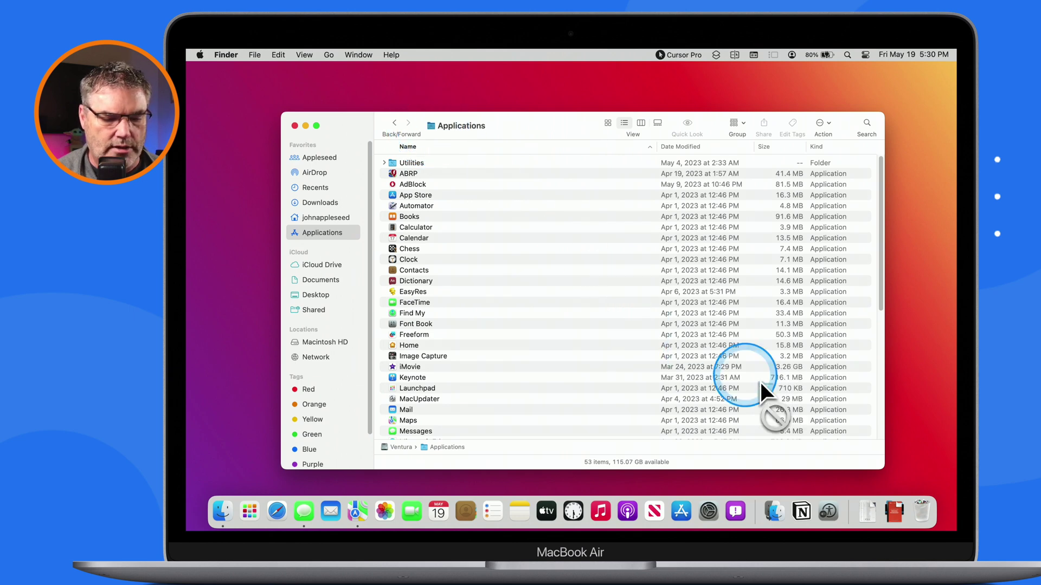
drag(760, 382, 844, 508)
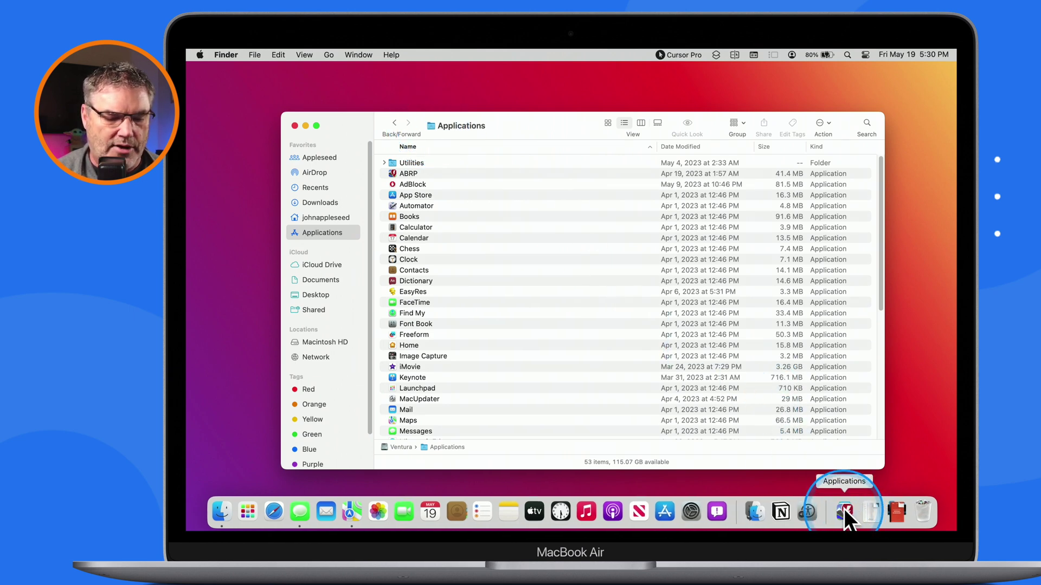
click(295, 125)
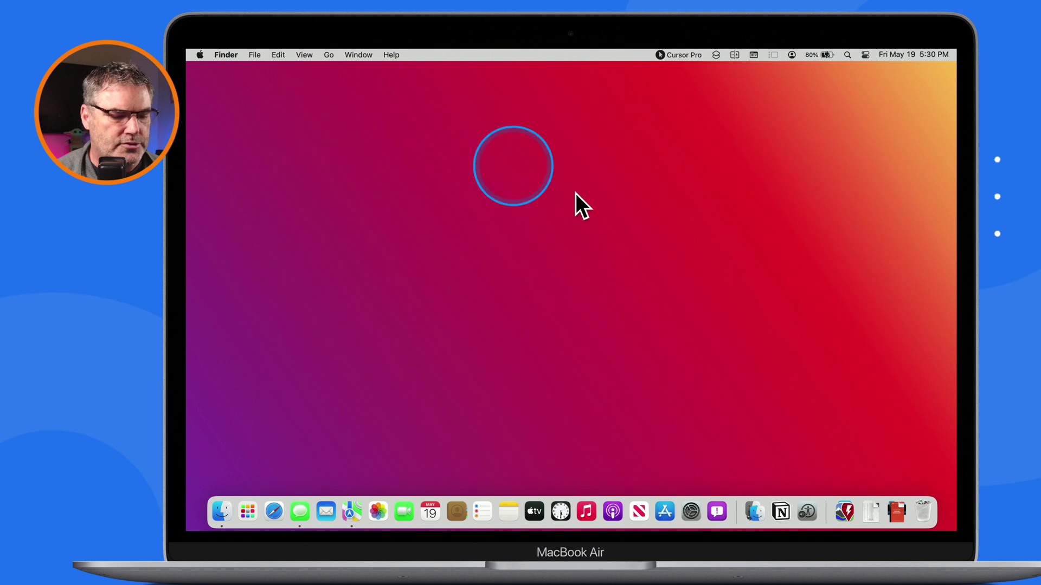
click(895, 518)
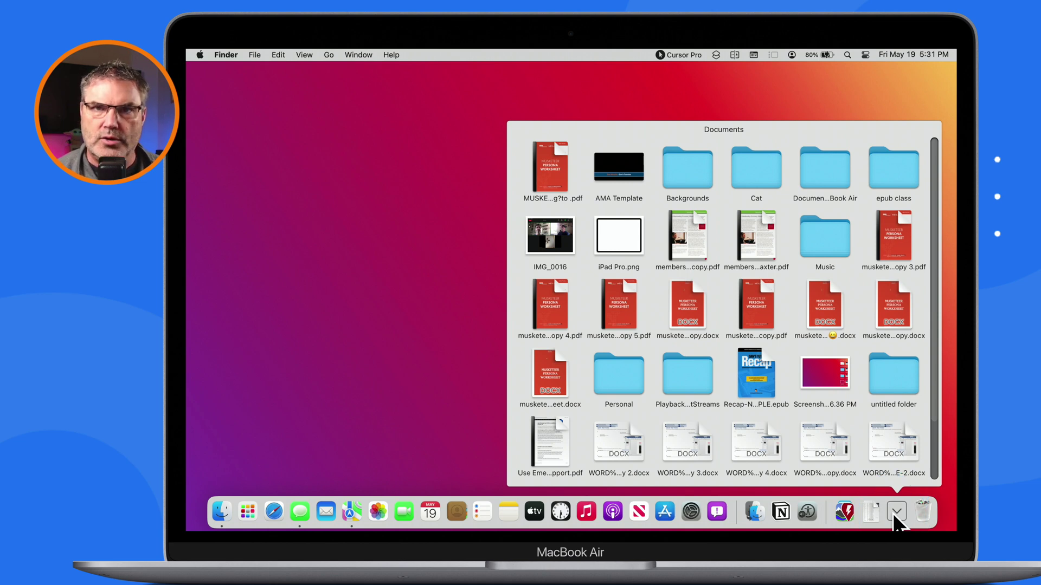
click(871, 517)
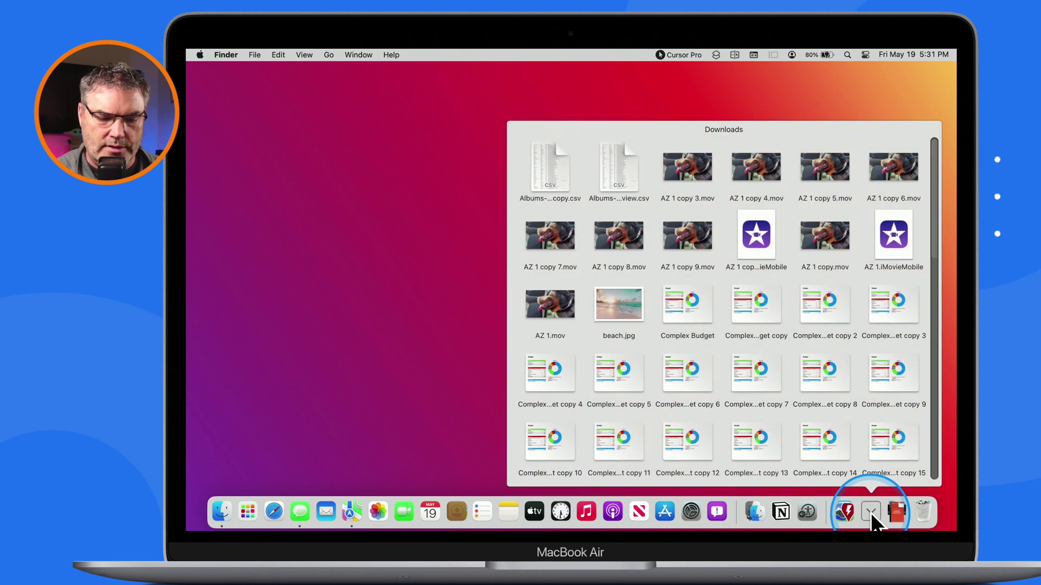
click(844, 513)
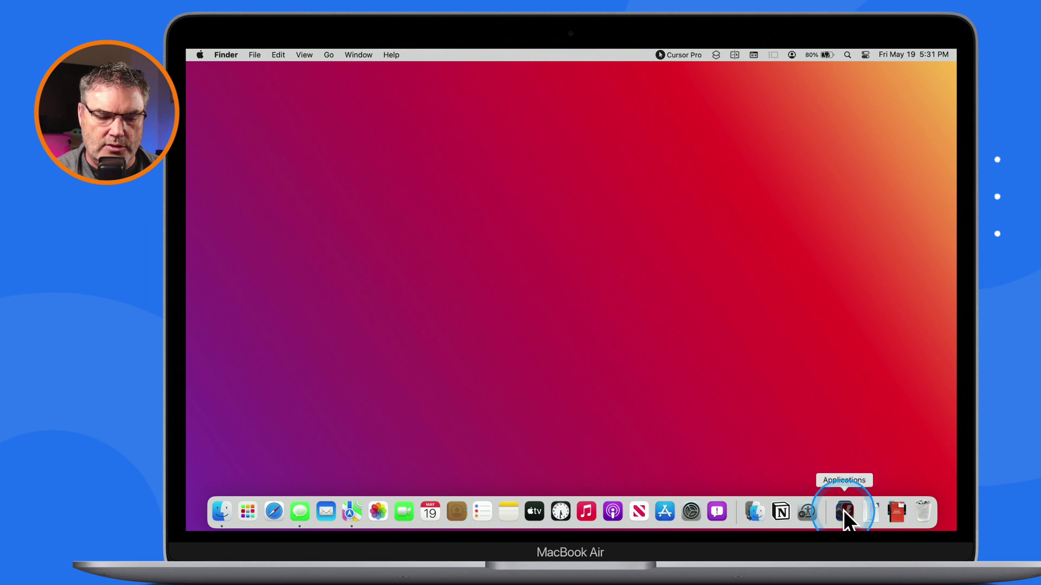
click(845, 512)
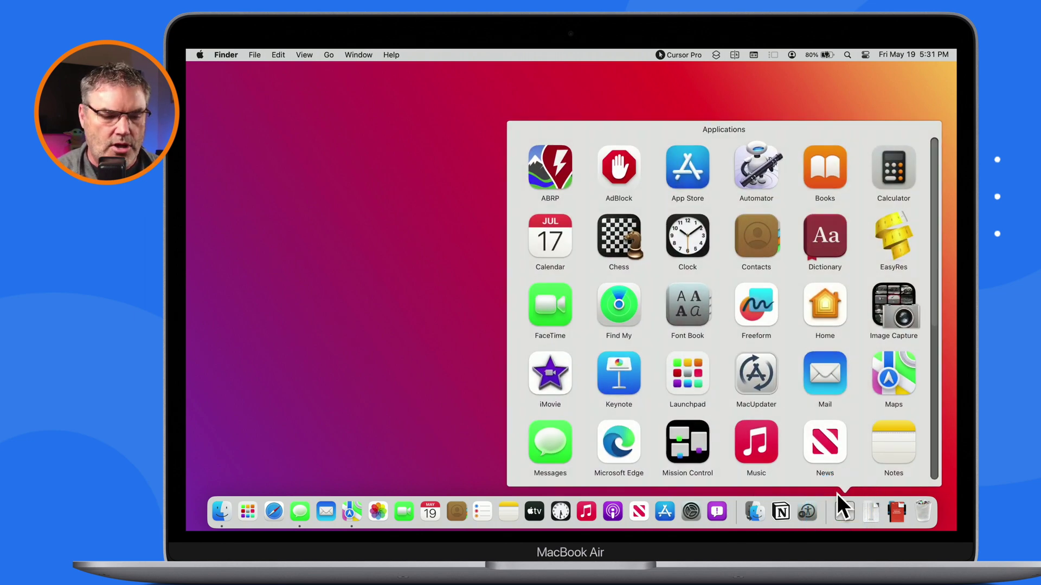
click(786, 351)
scroll(786, 345, down, 5)
scroll(786, 344, up, 5)
scroll(785, 346, down, 2)
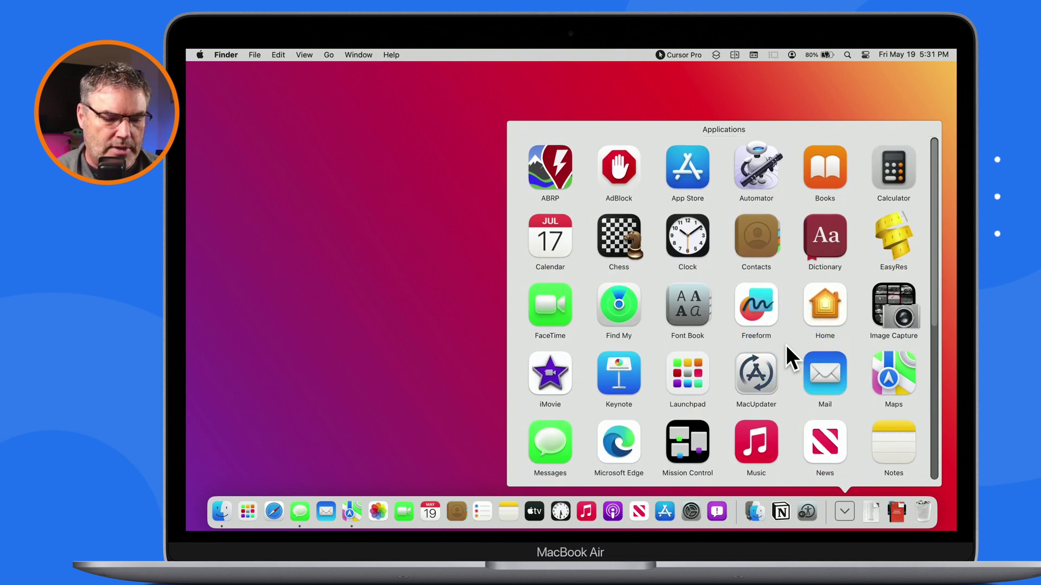
click(487, 332)
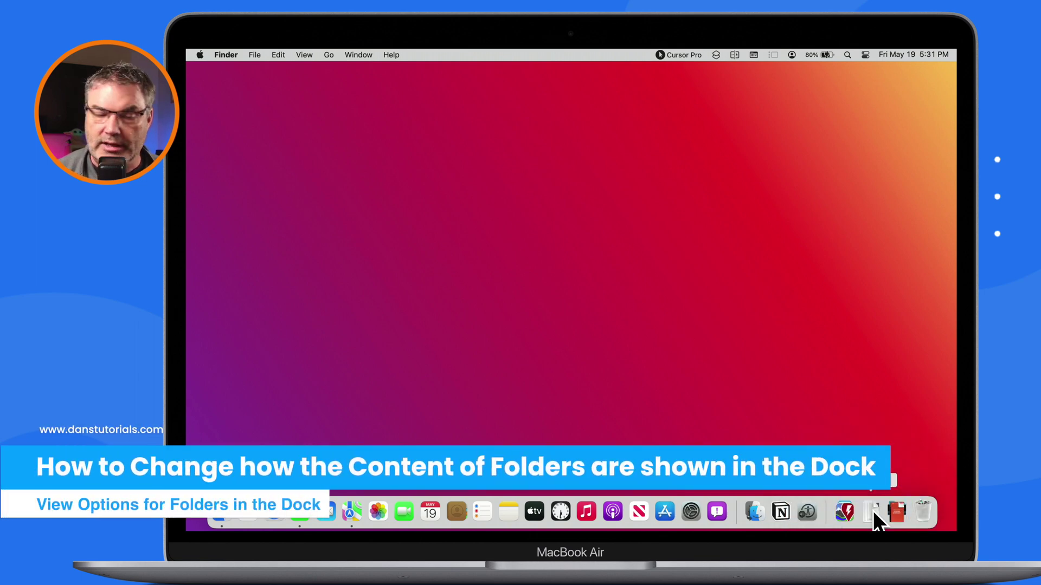
Set the Downloads stack in the Dock to view its content as Fan.
right_click(872, 511)
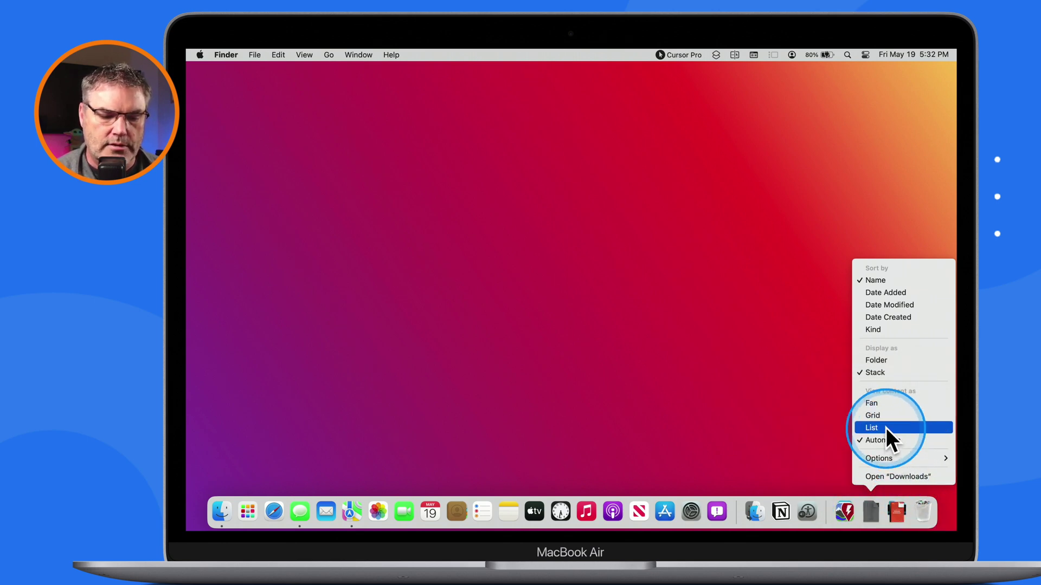
click(865, 403)
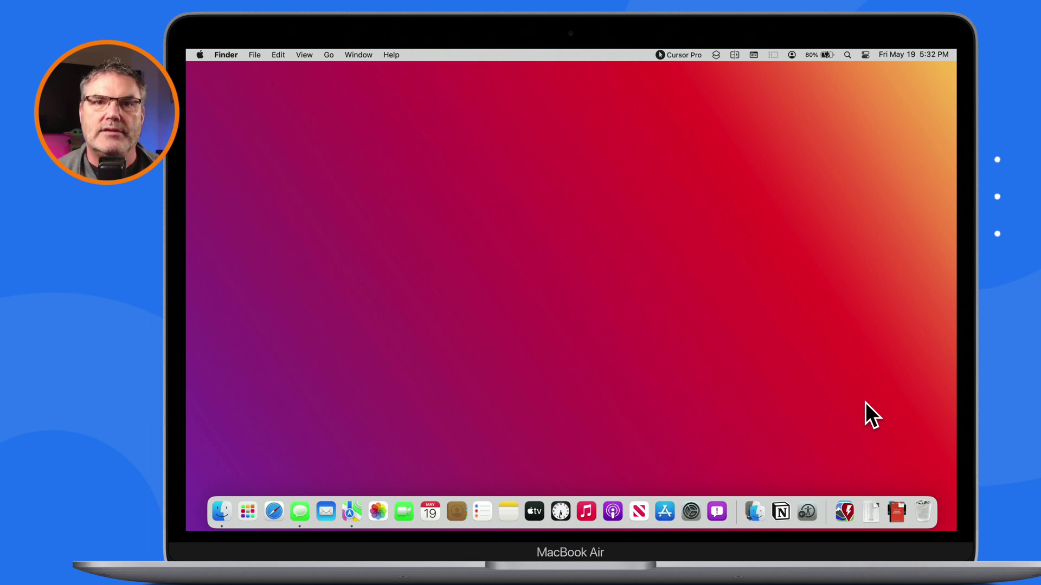
Set the Applications stack to view content as Grid and the Documents stack as List.
right_click(842, 510)
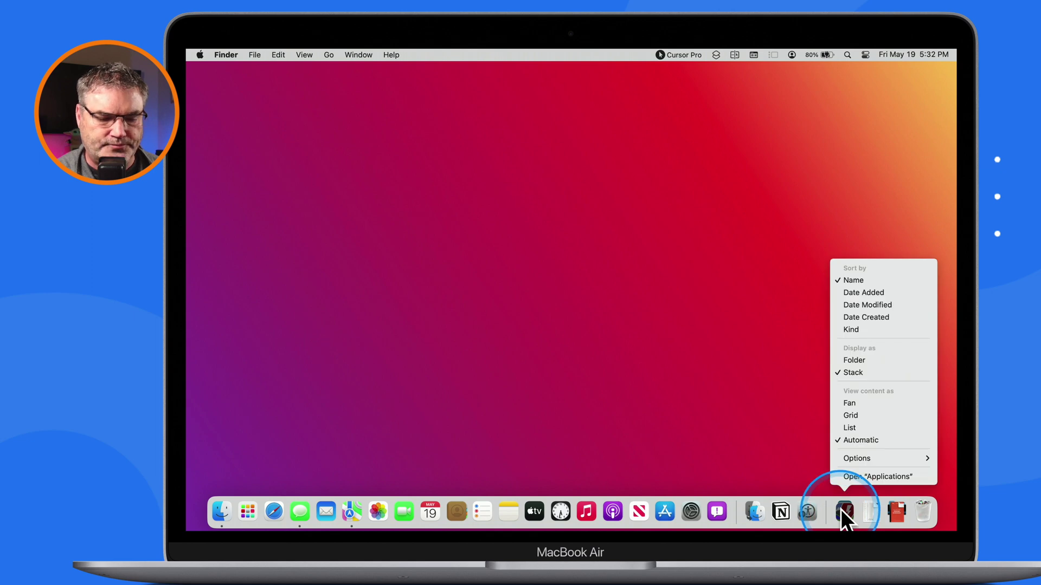
click(849, 415)
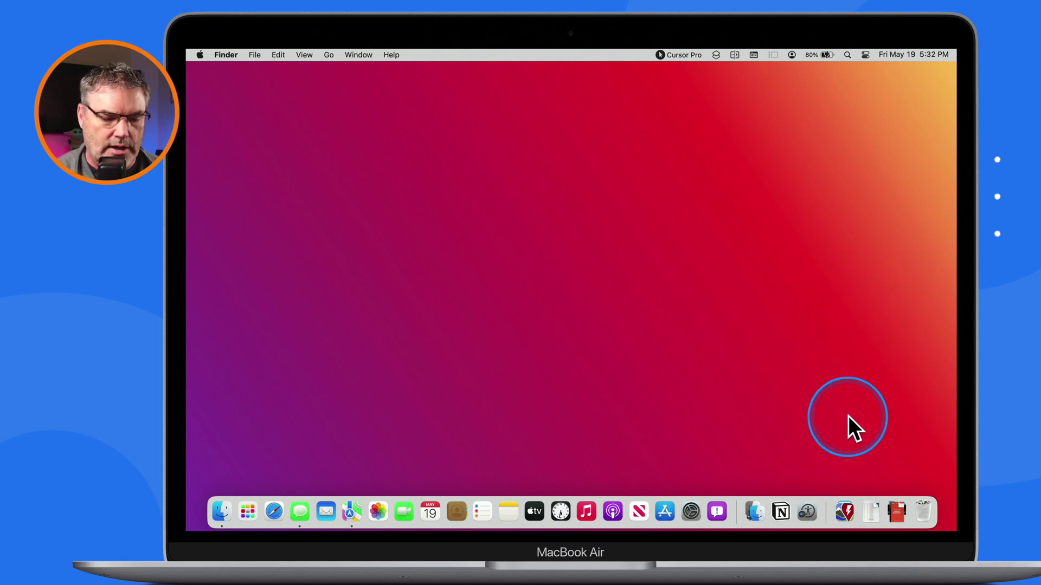
right_click(897, 507)
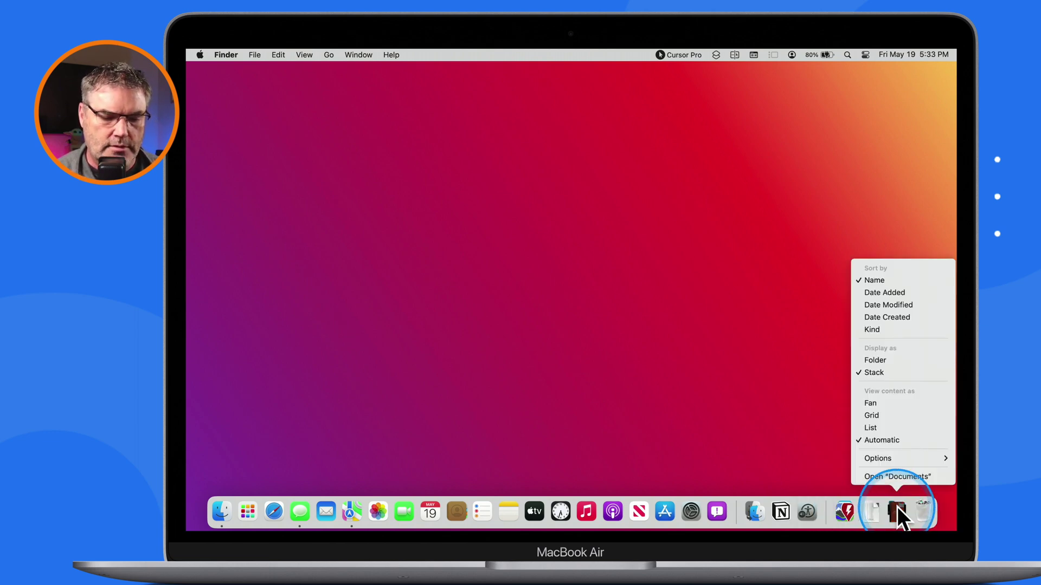
click(872, 426)
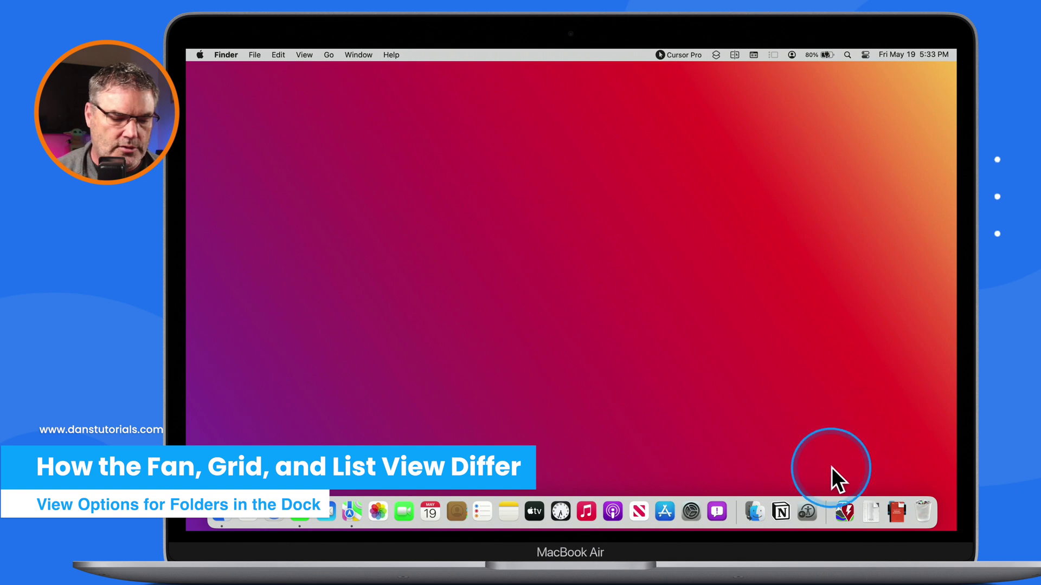
Open the Applications stack, scroll through its grid of apps, then close it.
click(841, 504)
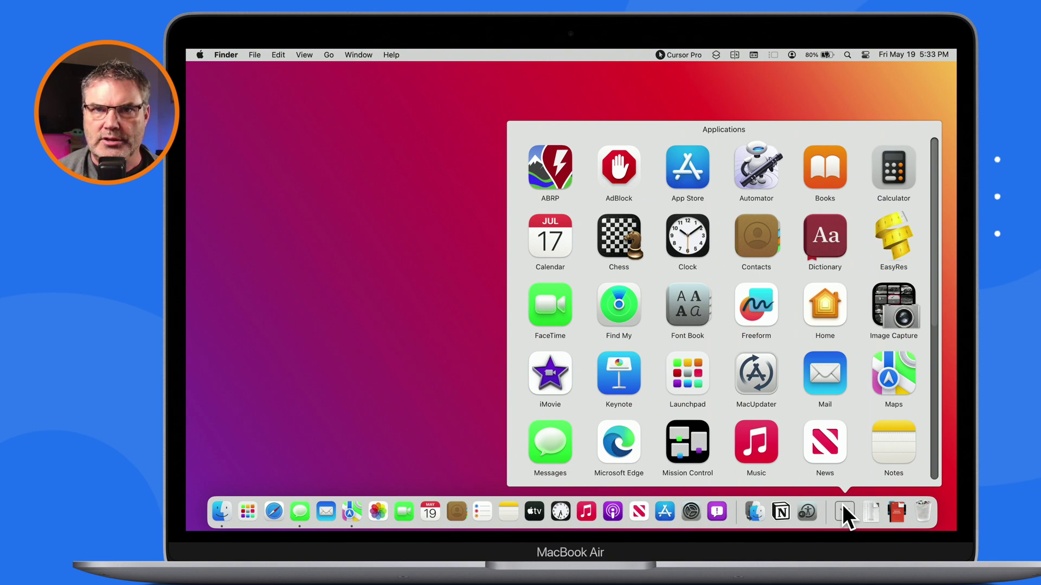
scroll(813, 404, down, 5)
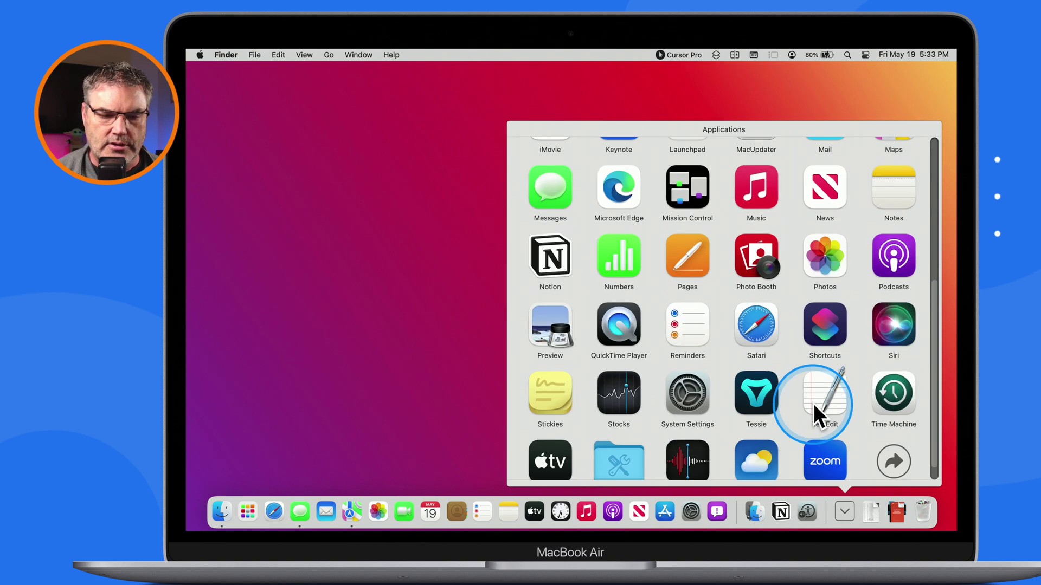
scroll(813, 404, up, 8)
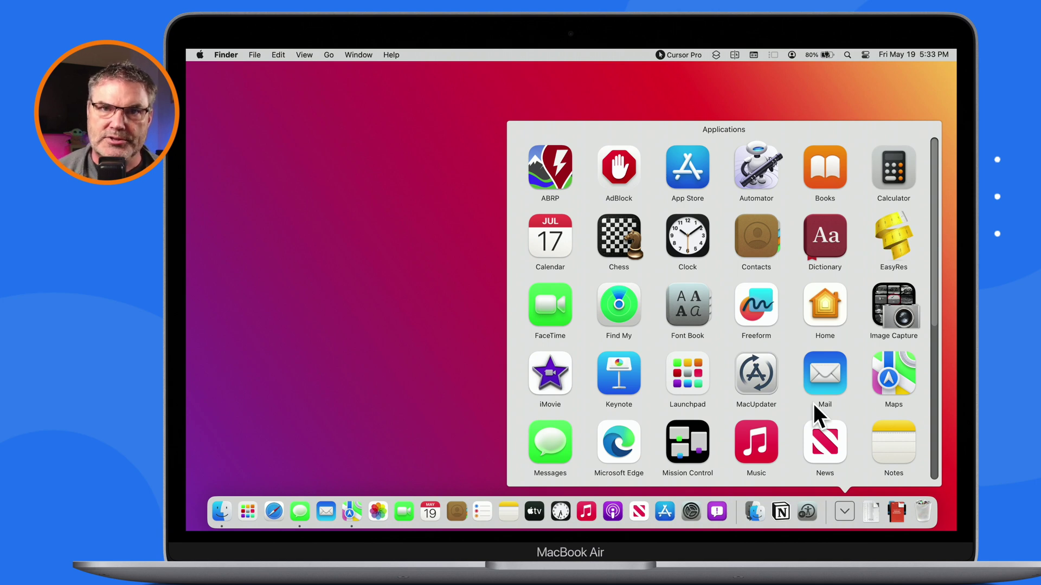
scroll(813, 404, down, 5)
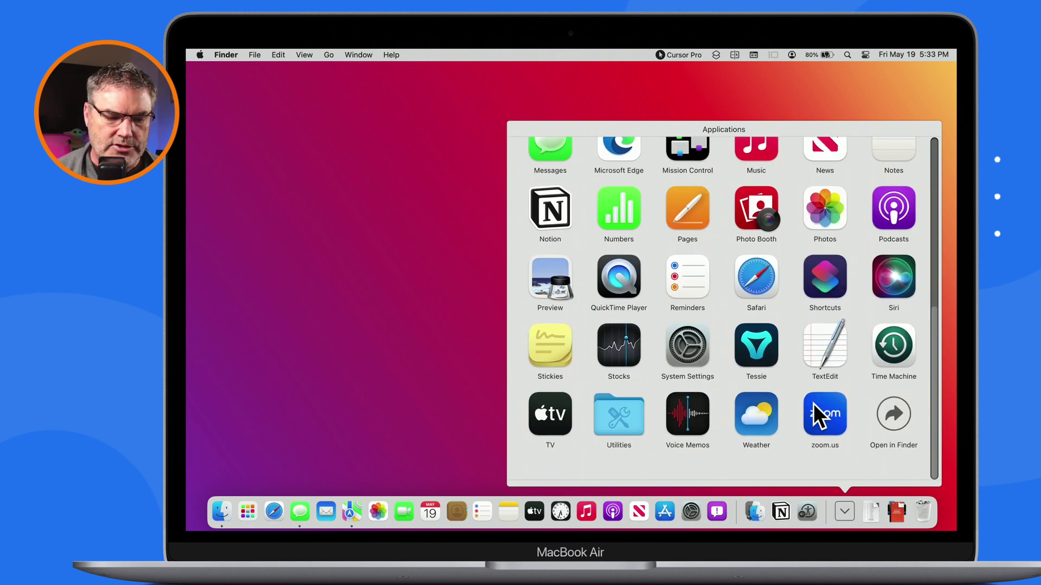
click(820, 389)
scroll(820, 389, up, 5)
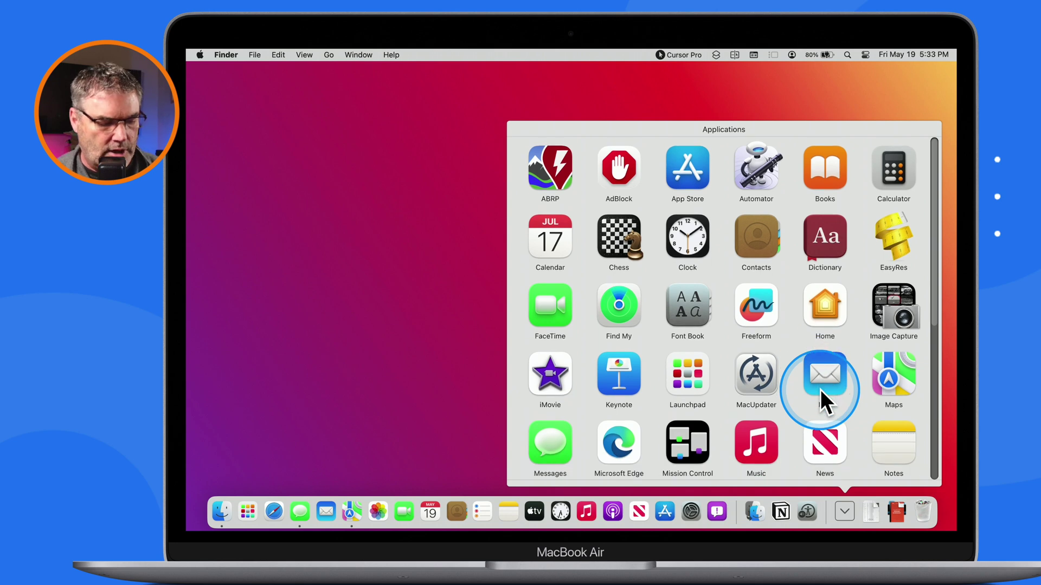
scroll(820, 390, down, 5)
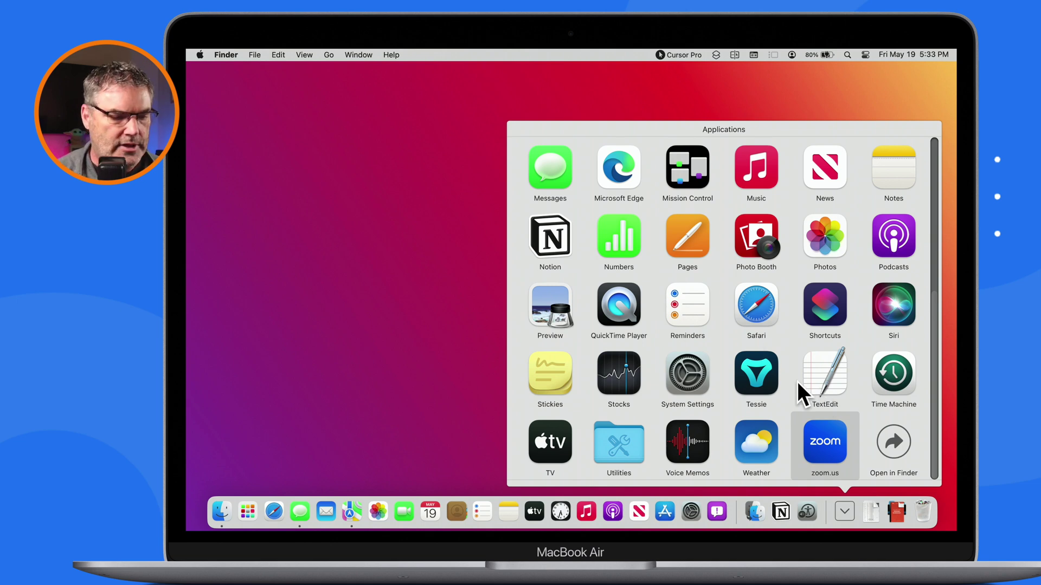
click(441, 326)
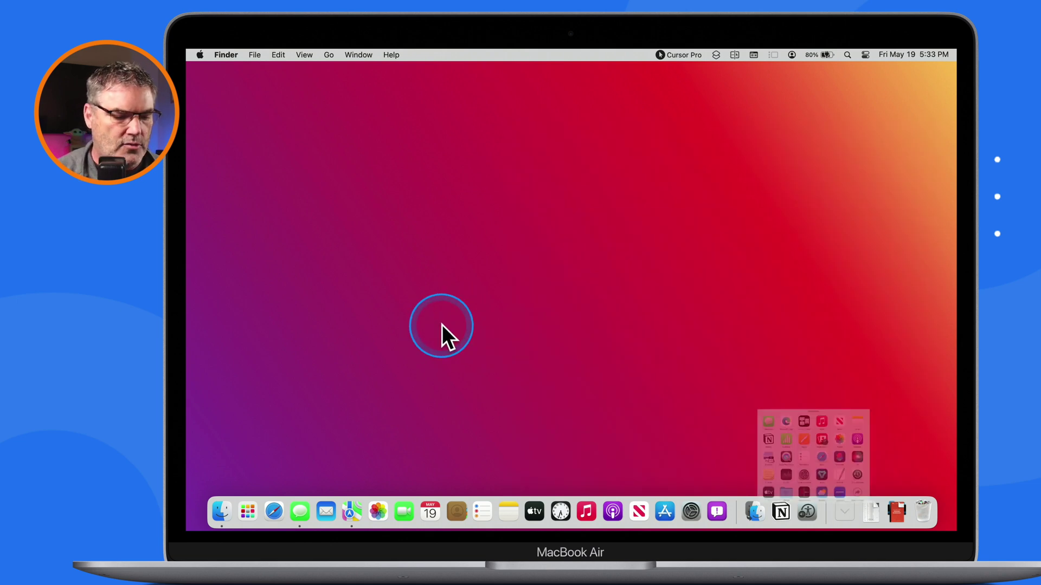
click(870, 511)
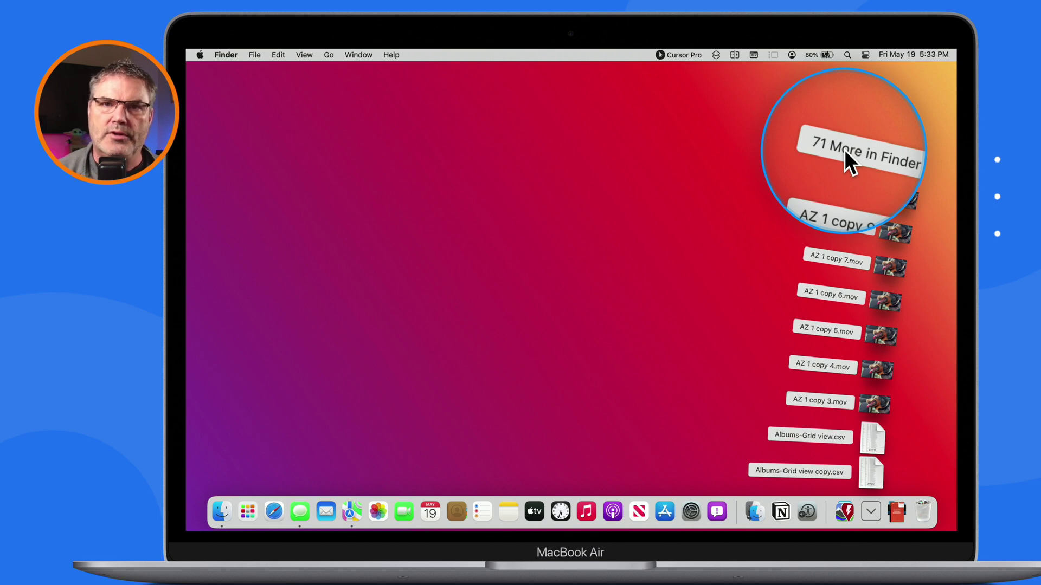
click(908, 164)
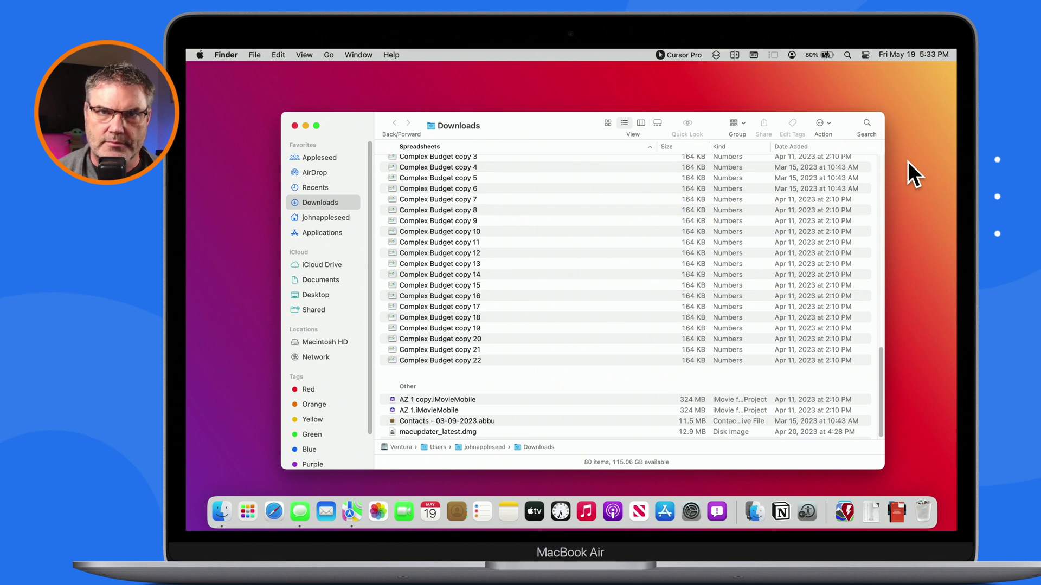
key(super+w)
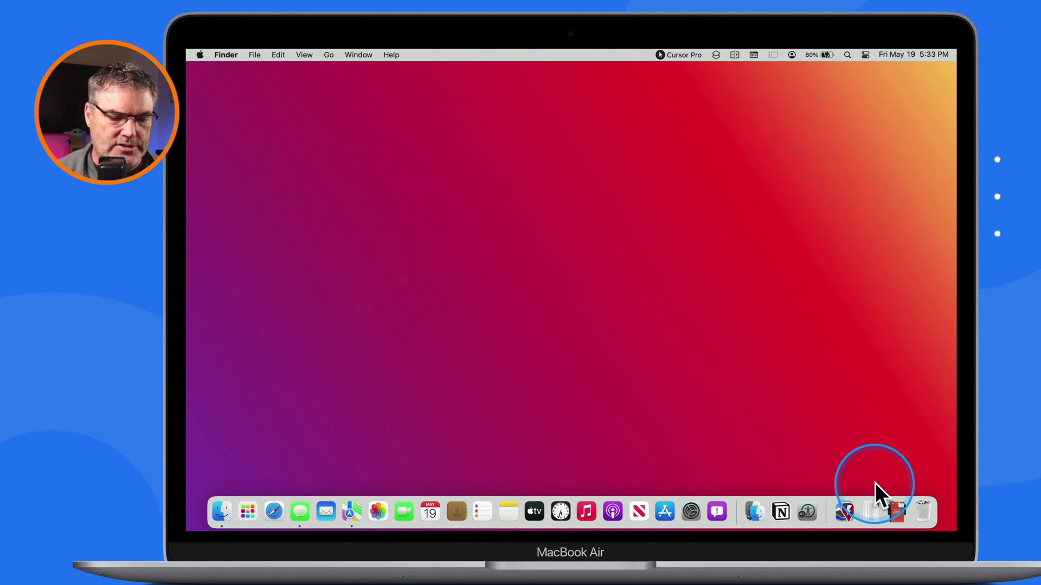
click(871, 518)
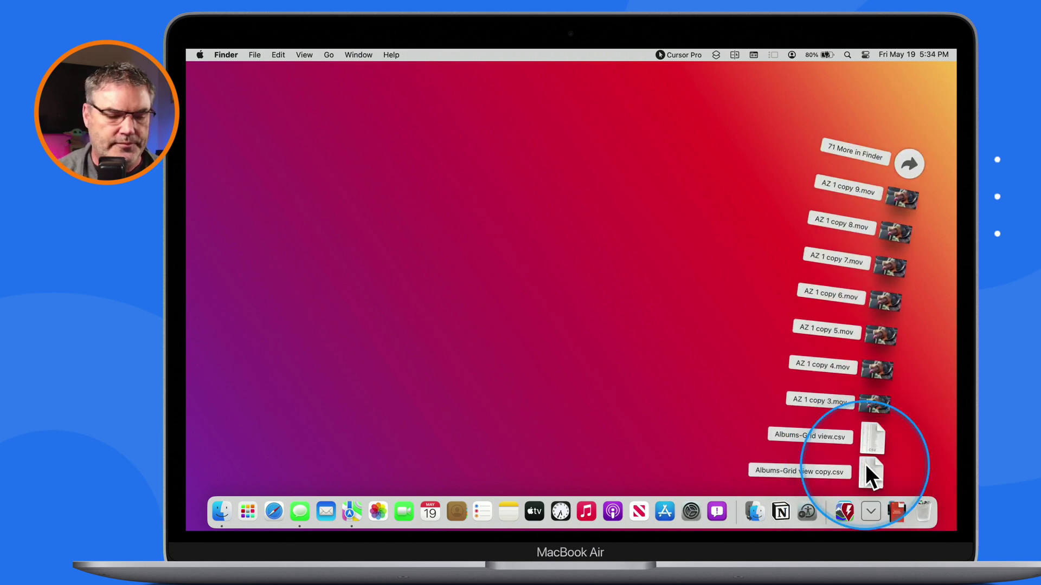
click(625, 339)
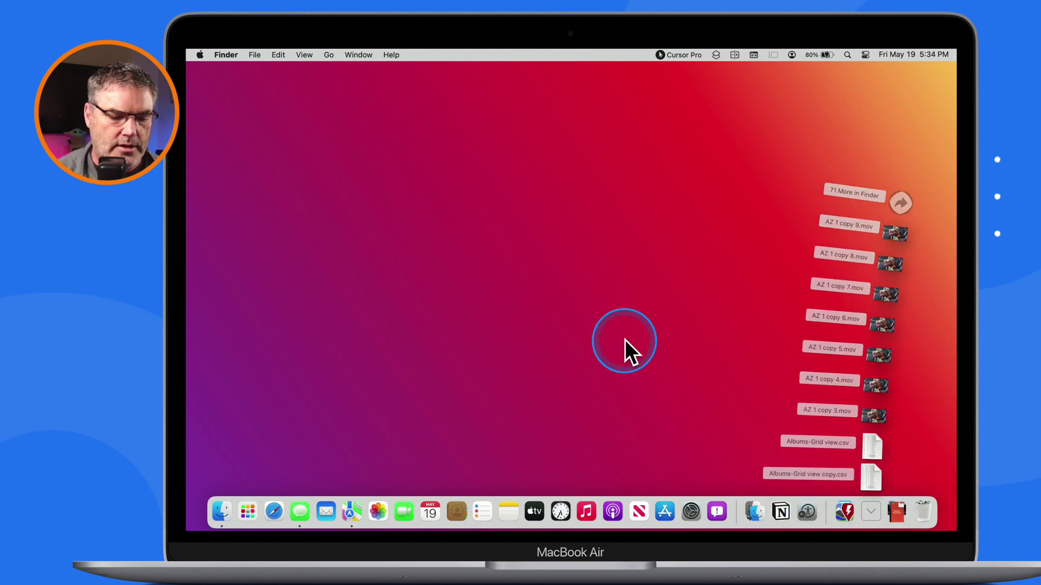
click(897, 510)
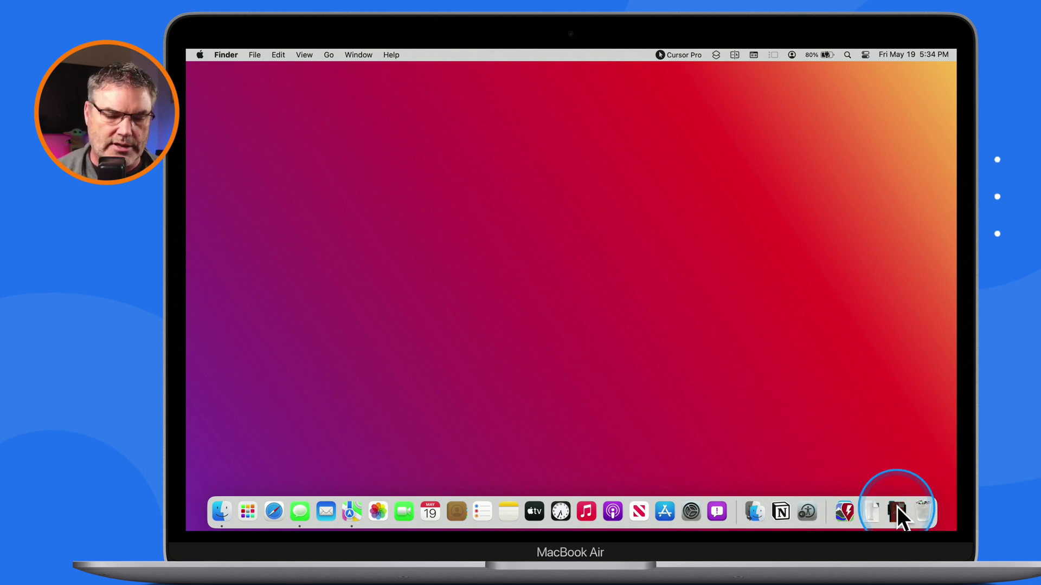
scroll(600, 310, up, 1)
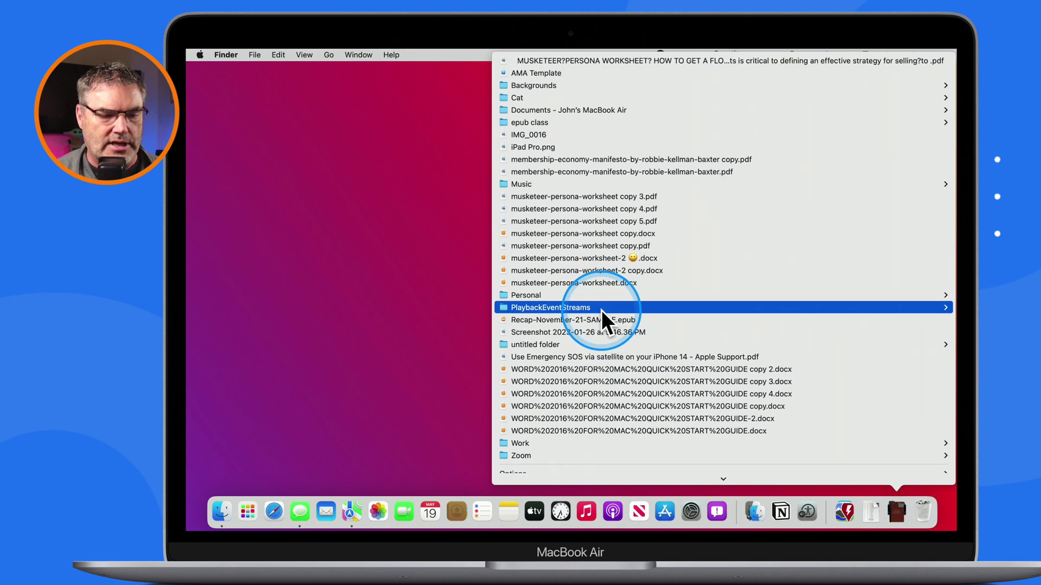
mouse_move(601, 310)
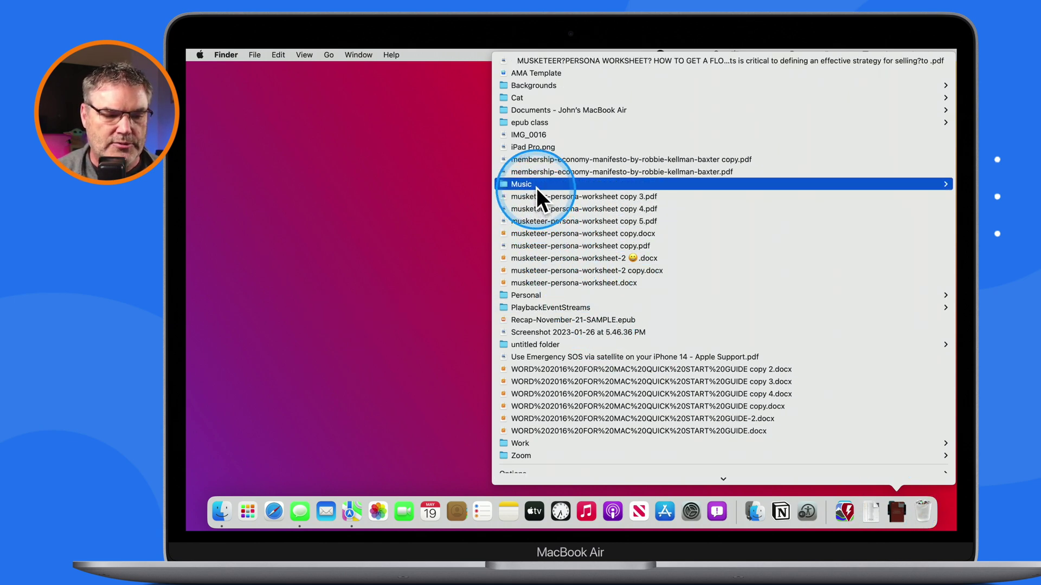
mouse_move(535, 186)
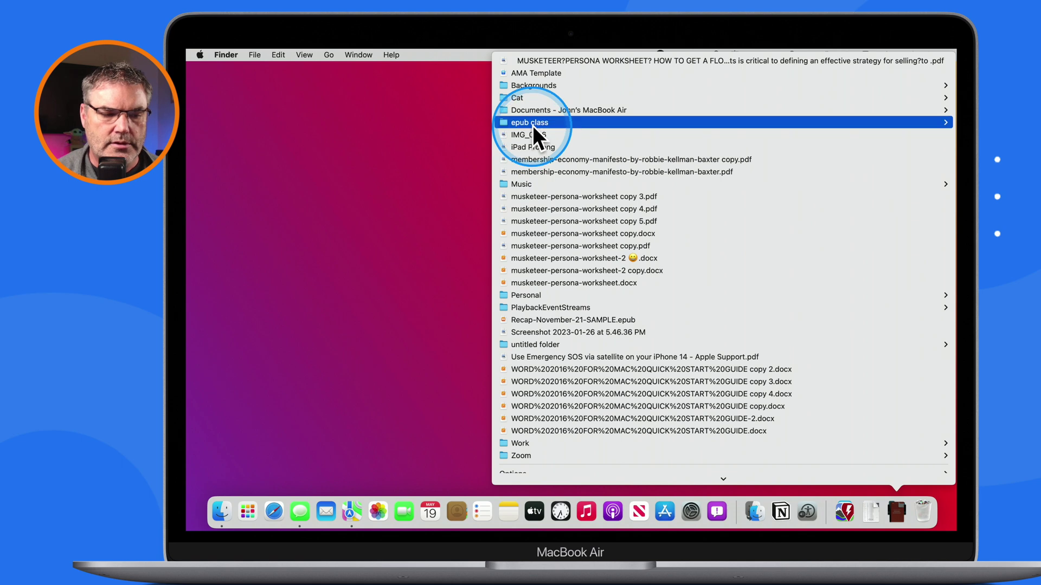
mouse_move(533, 124)
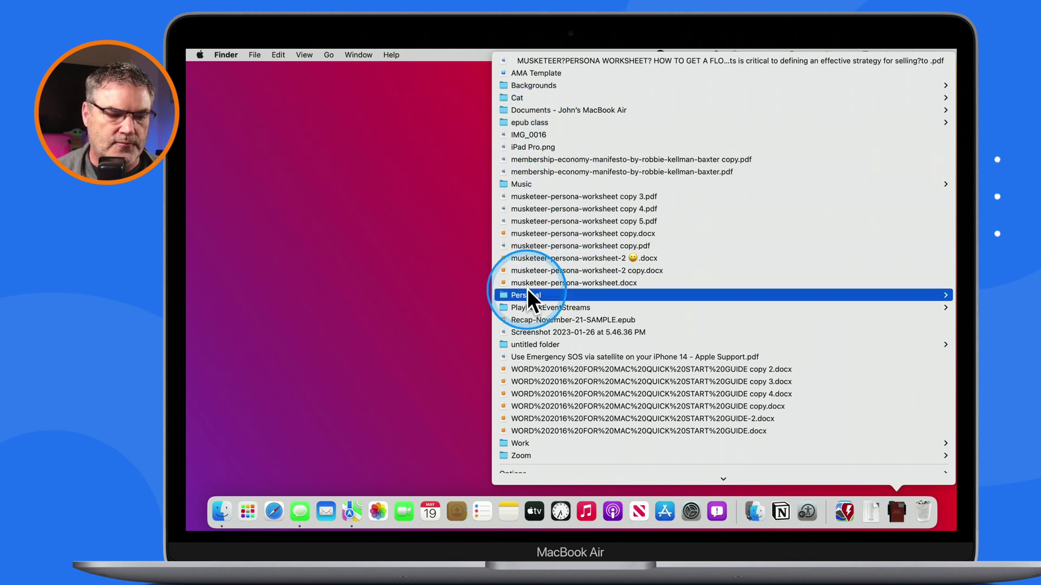
mouse_move(529, 294)
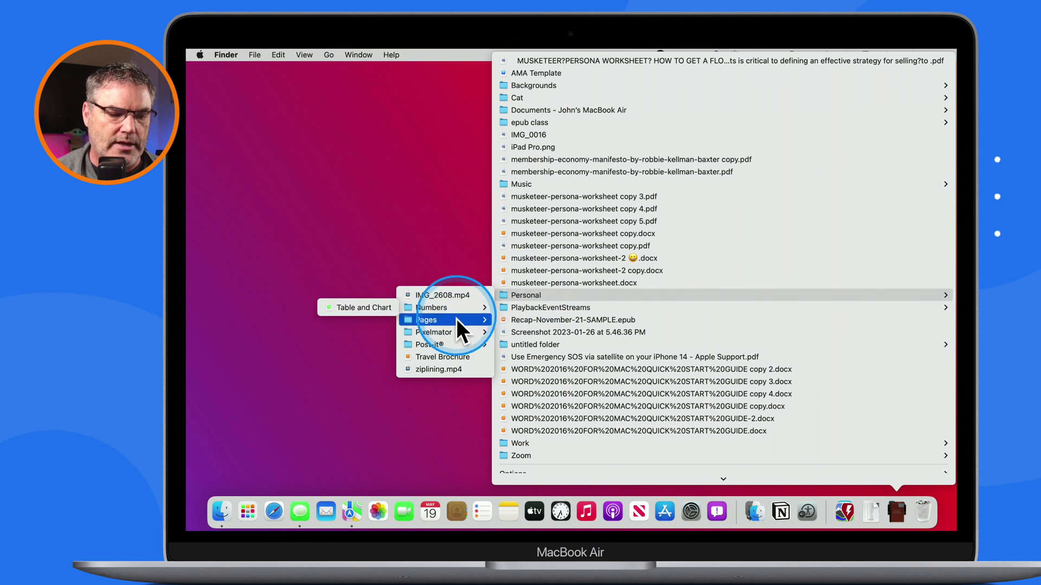
mouse_move(457, 324)
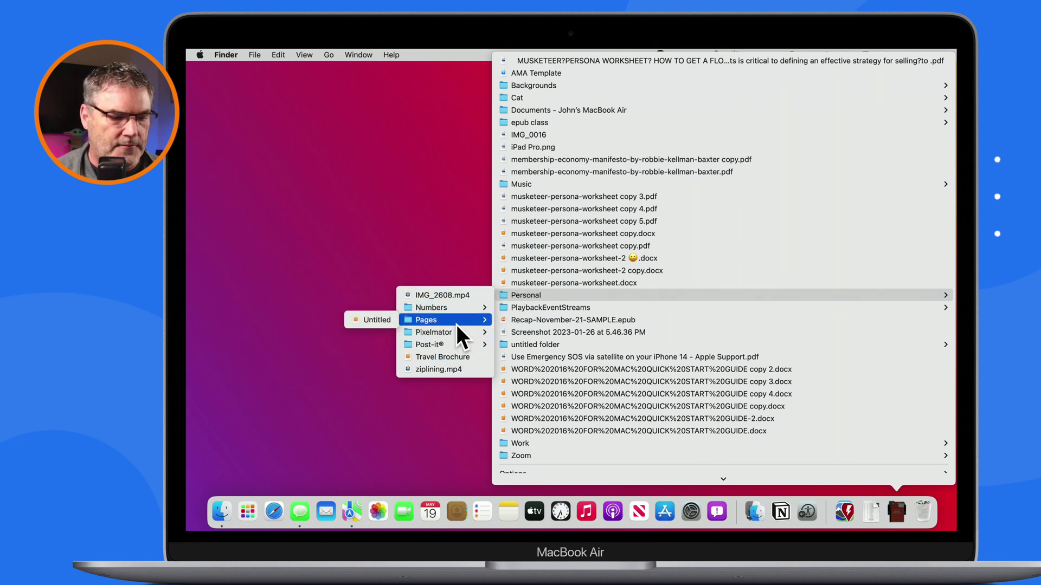
click(515, 295)
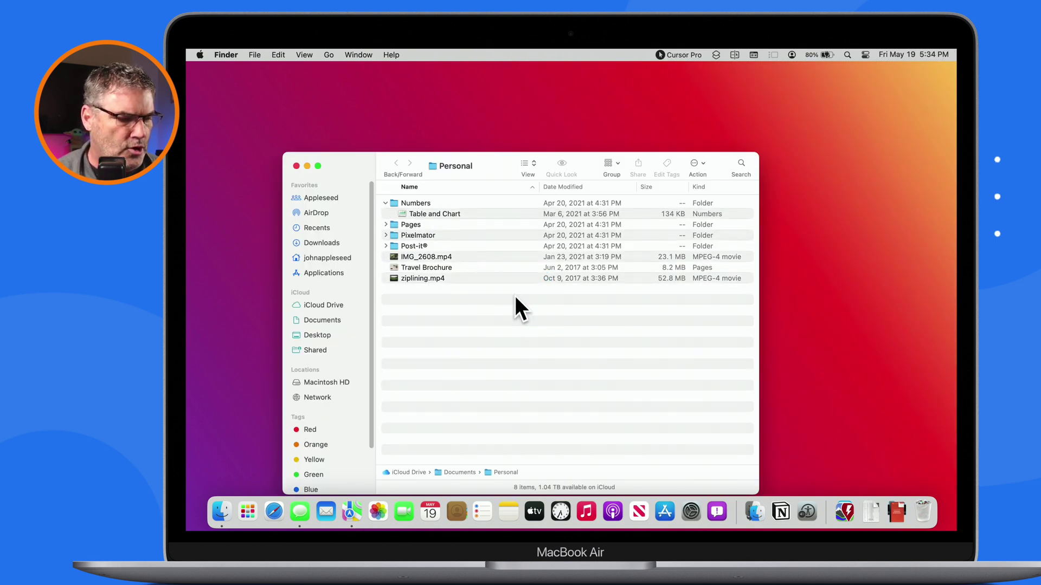
key(super+w)
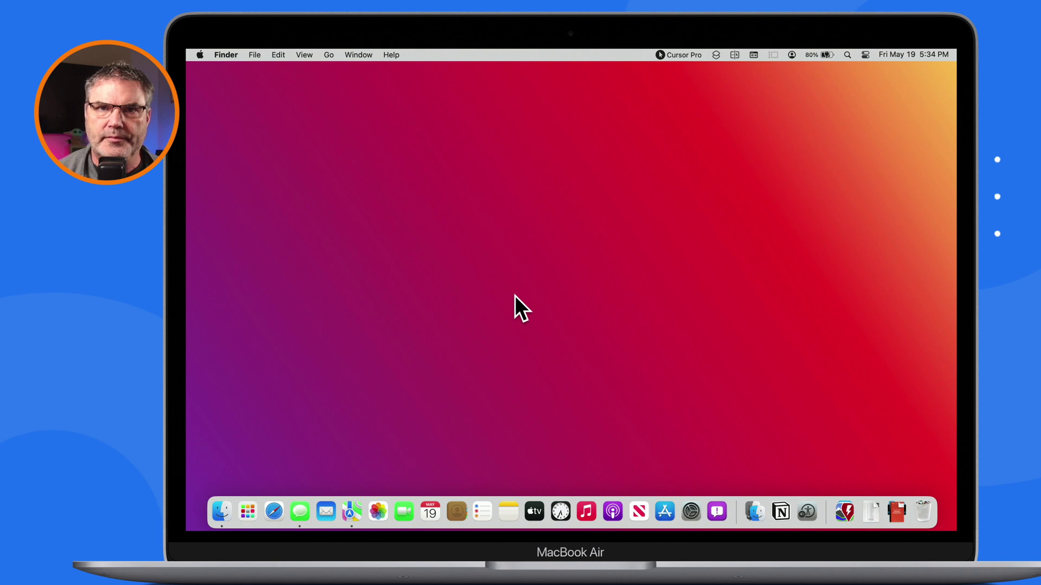
Set the Documents stack to display as a Folder, then open and close its file list.
click(497, 286)
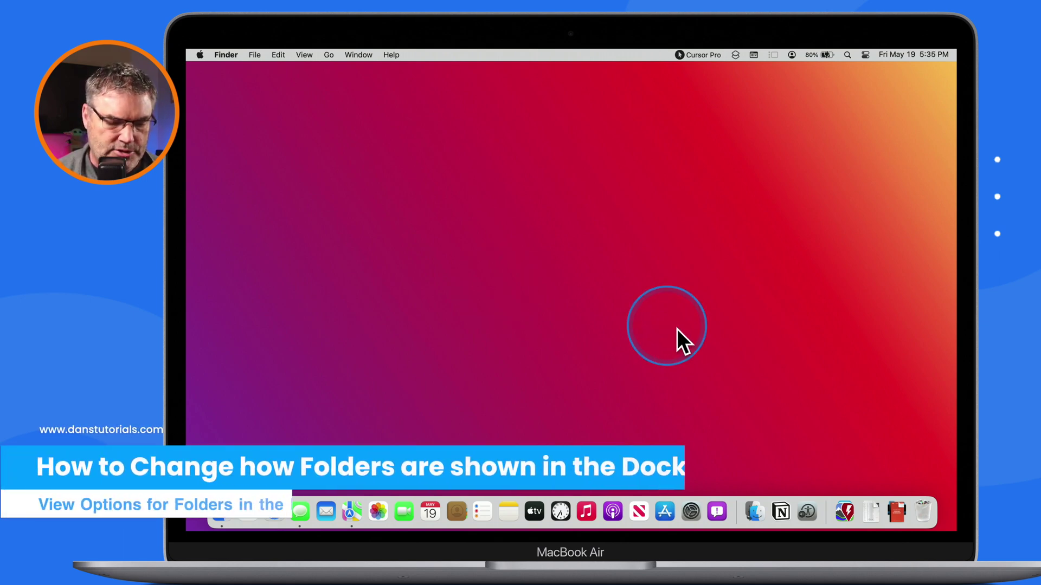
right_click(894, 518)
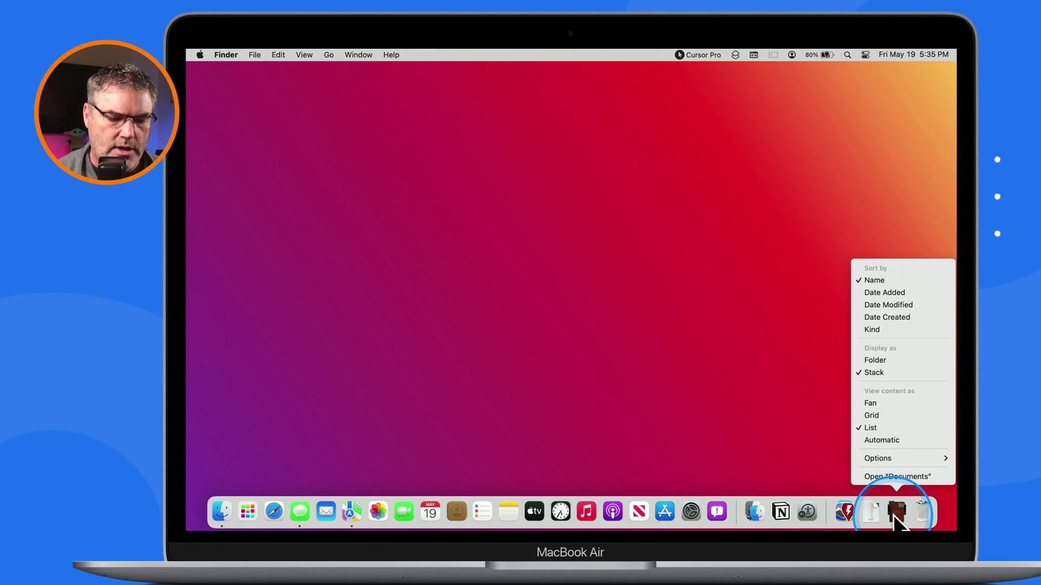
click(875, 364)
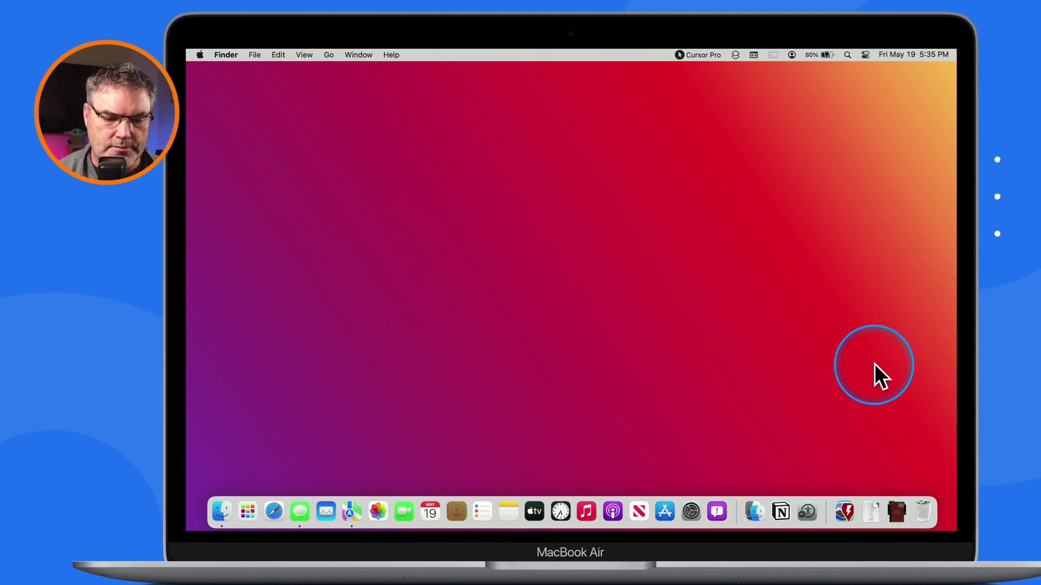
click(898, 513)
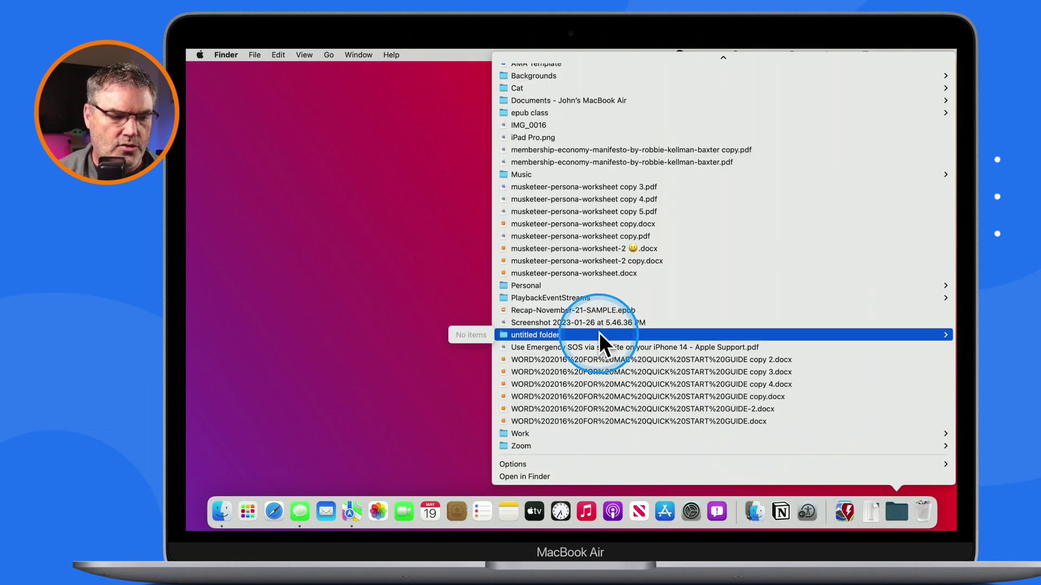
click(408, 227)
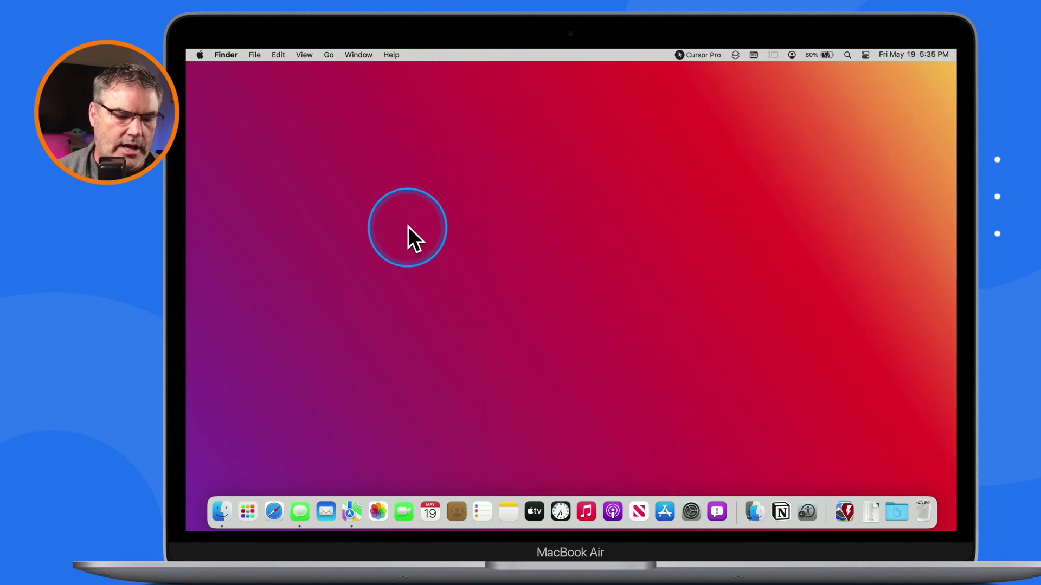
Display Applications in the Dock as a Folder instead of a Stack, and open it.
right_click(843, 507)
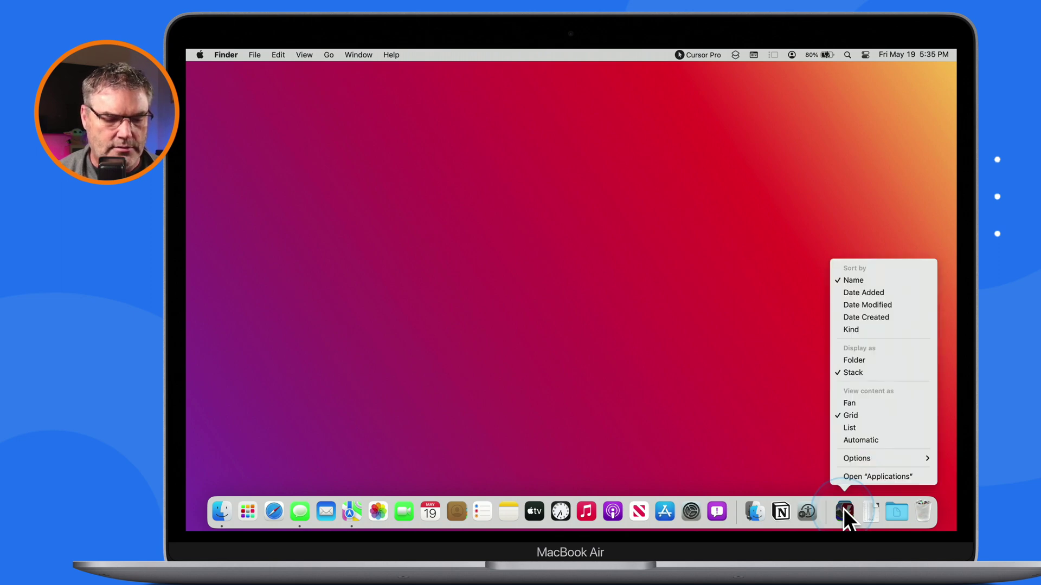
click(852, 358)
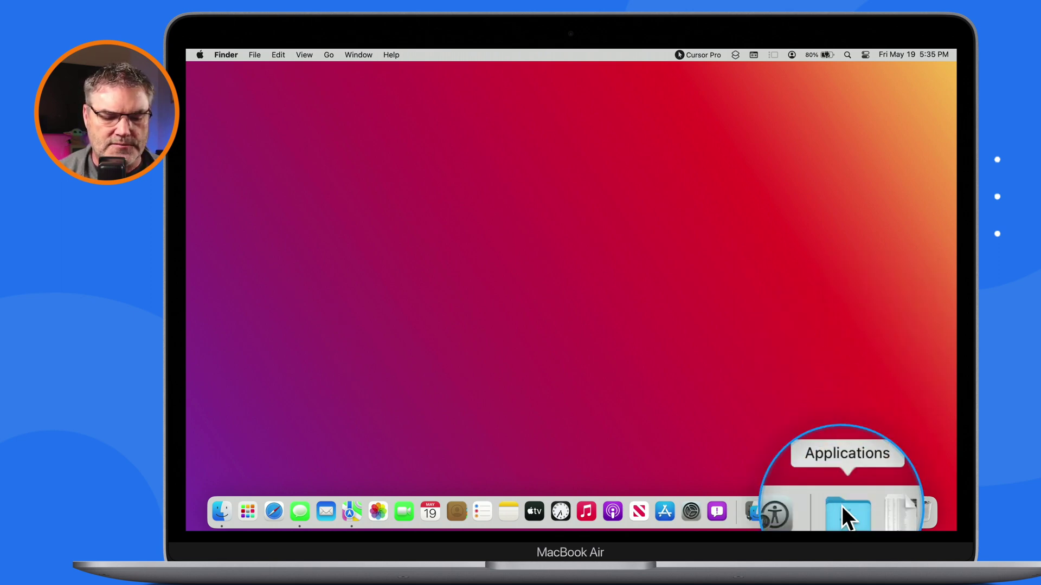
click(843, 508)
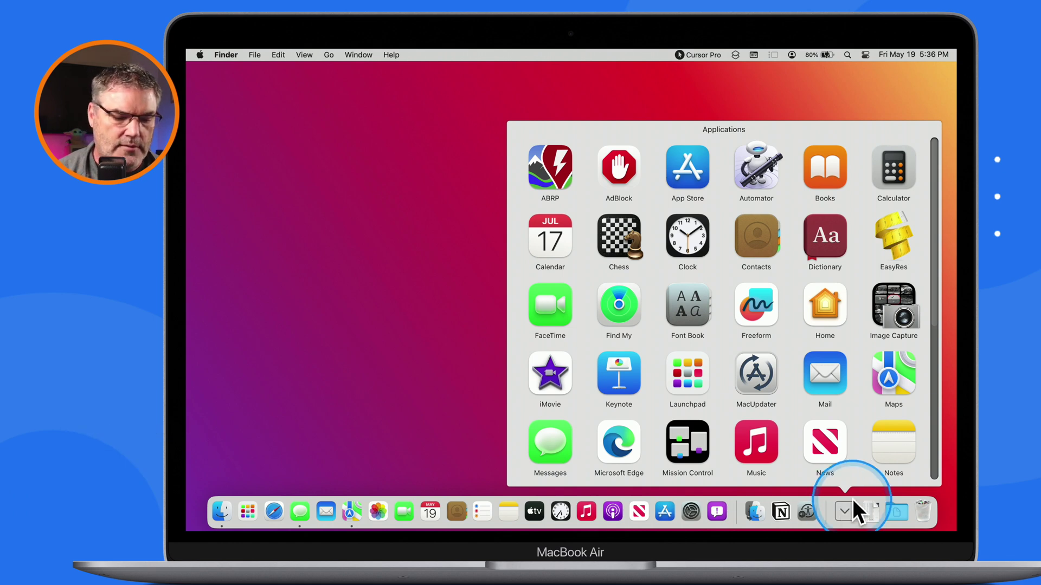
Open the Downloads fan and the Documents list to compare, then close them.
click(871, 513)
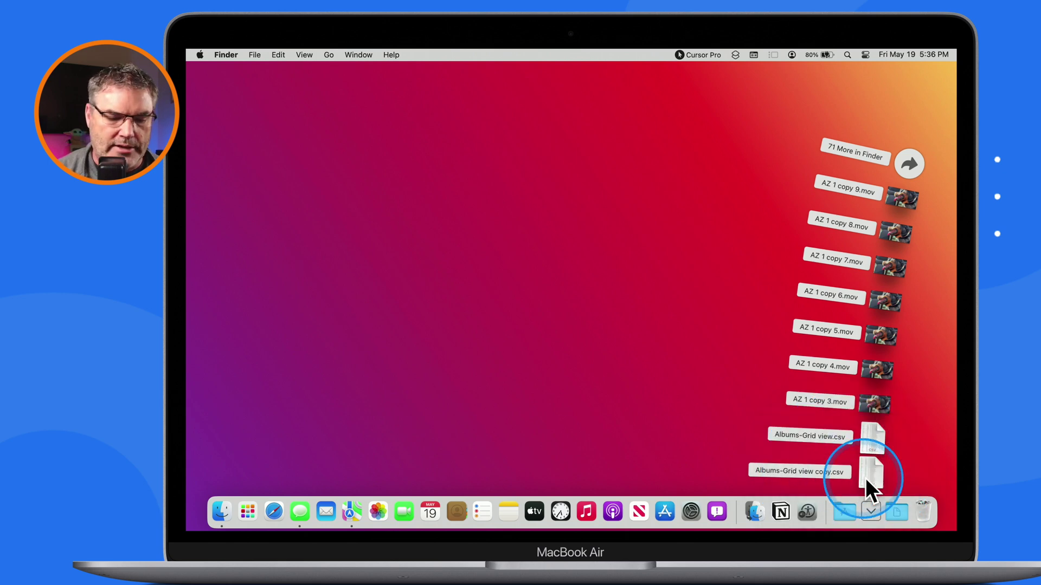
click(894, 512)
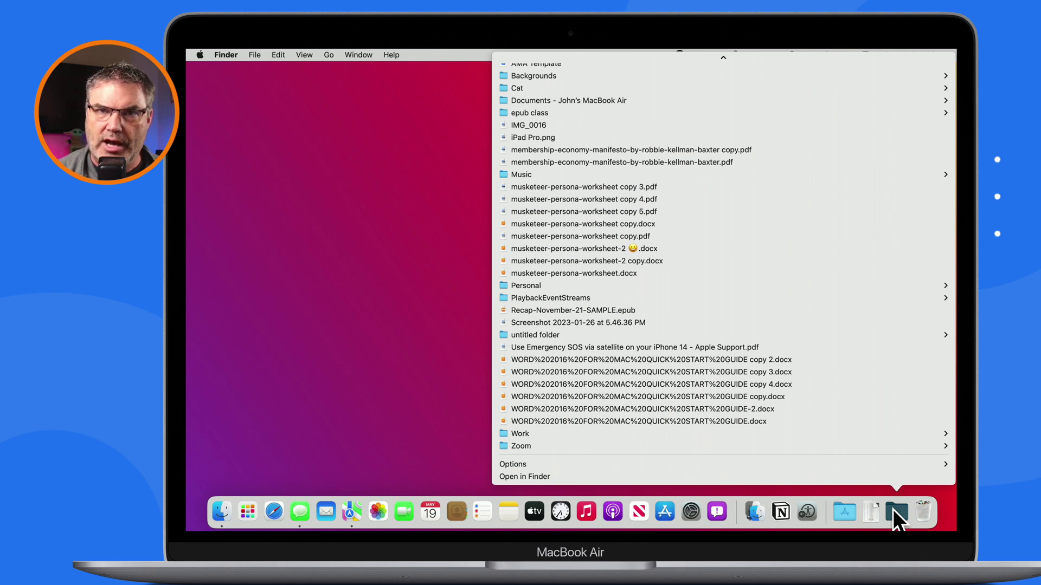
click(408, 399)
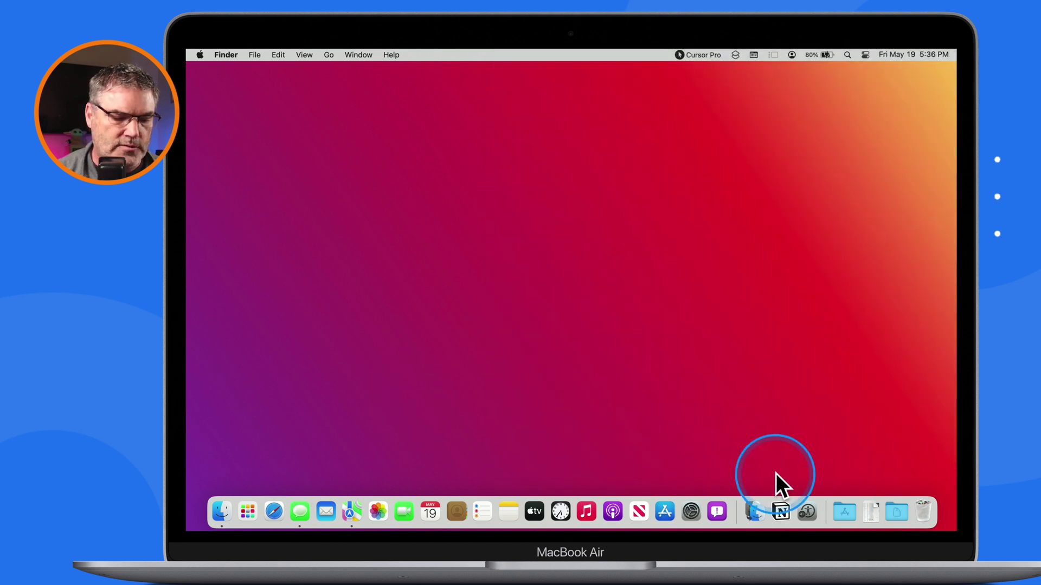
Sort Applications in the Dock by Date Created and Downloads by Date Added.
click(845, 512)
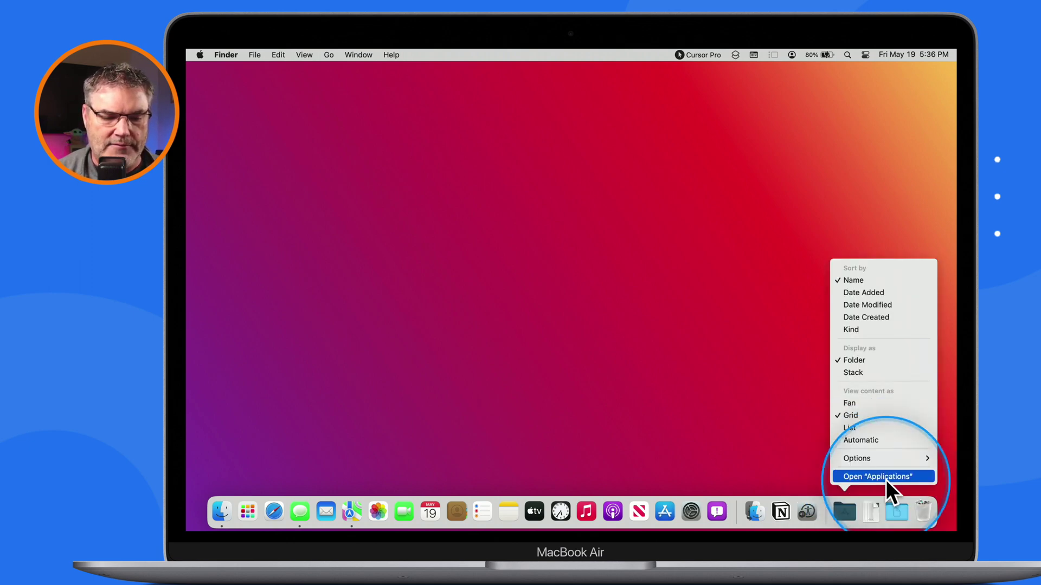
click(862, 313)
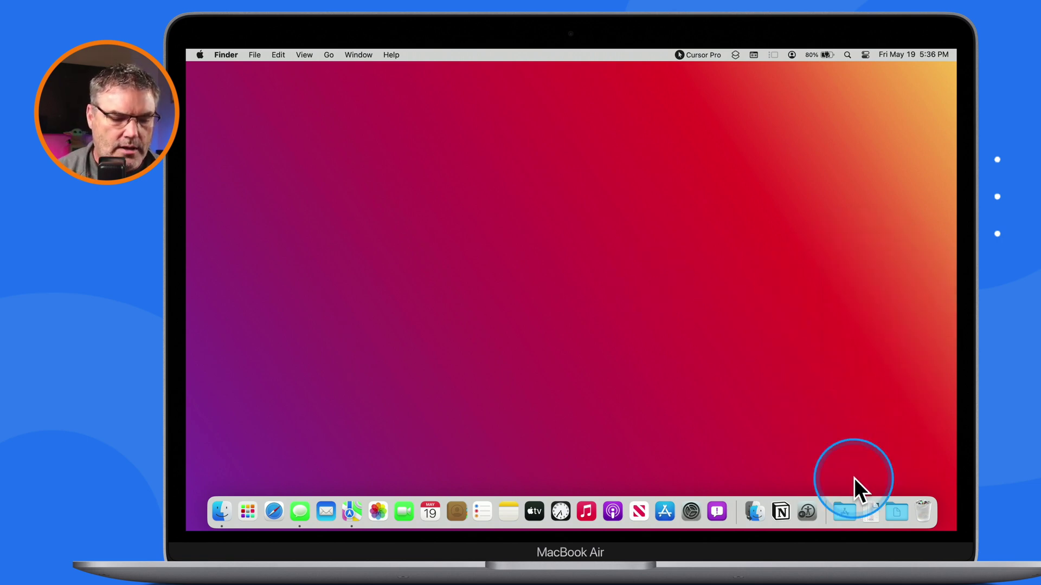
right_click(871, 510)
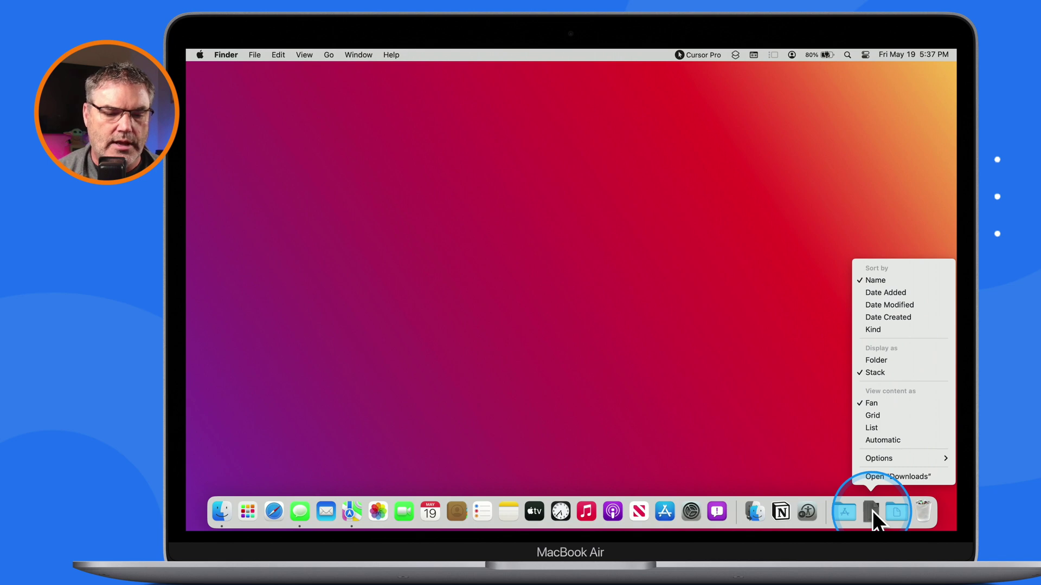
click(878, 290)
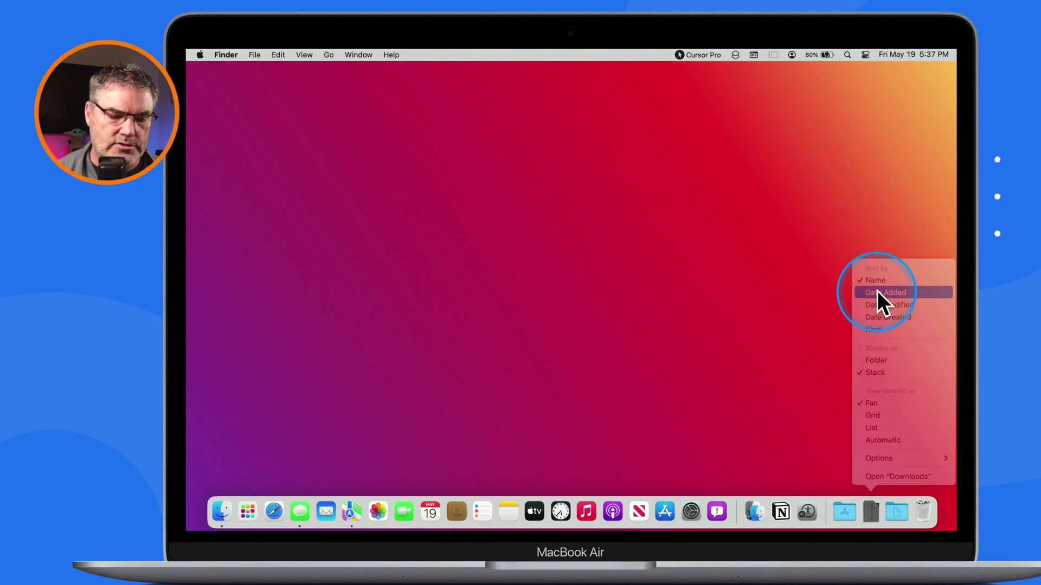
Open the Downloads fan and the Documents list to check the new order, then close them.
click(868, 509)
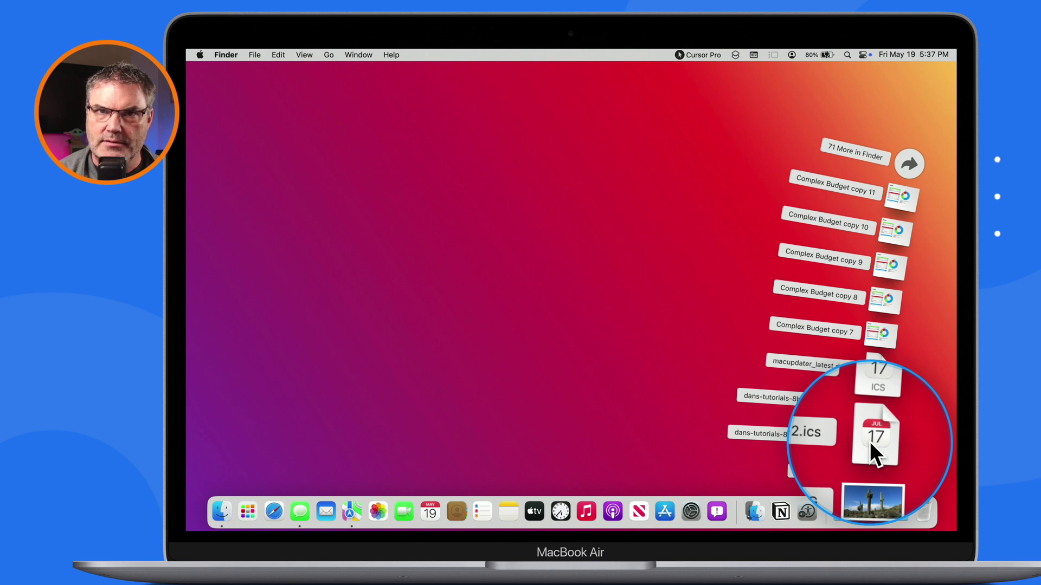
click(626, 351)
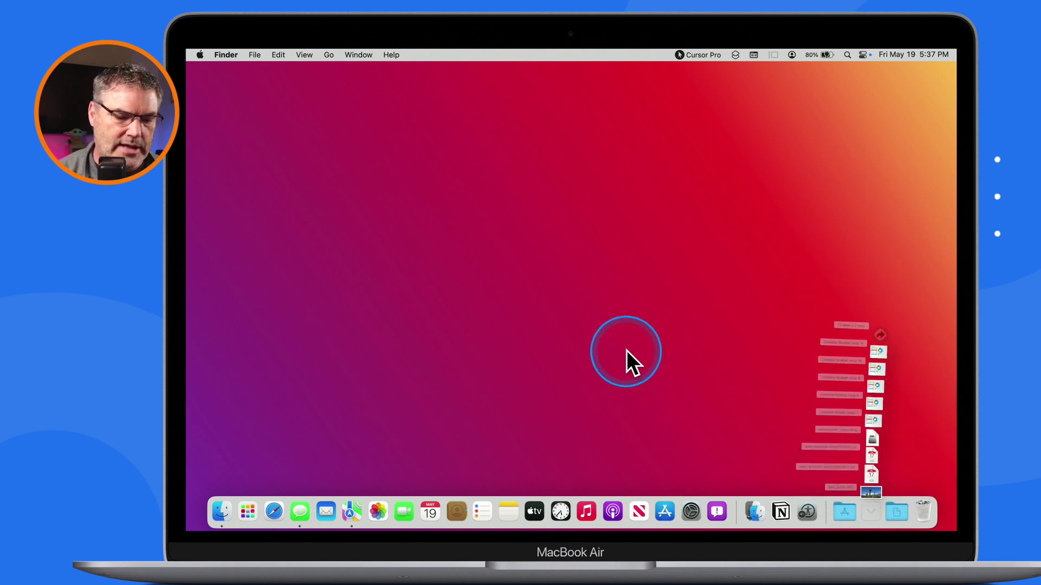
click(896, 510)
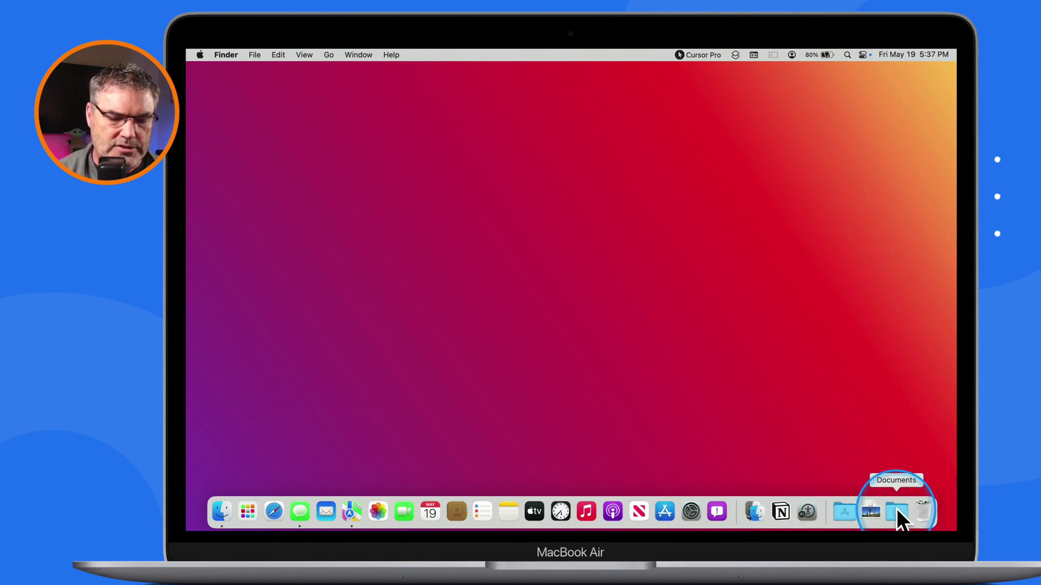
click(896, 511)
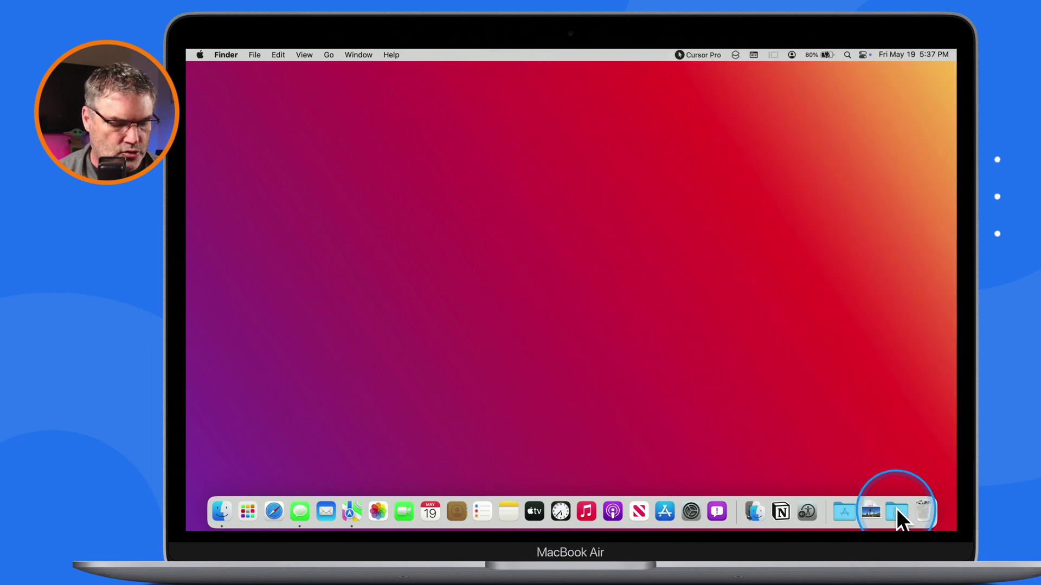
Sort the Documents Dock folder by Kind, then open its list to check the grouping and close it.
right_click(896, 510)
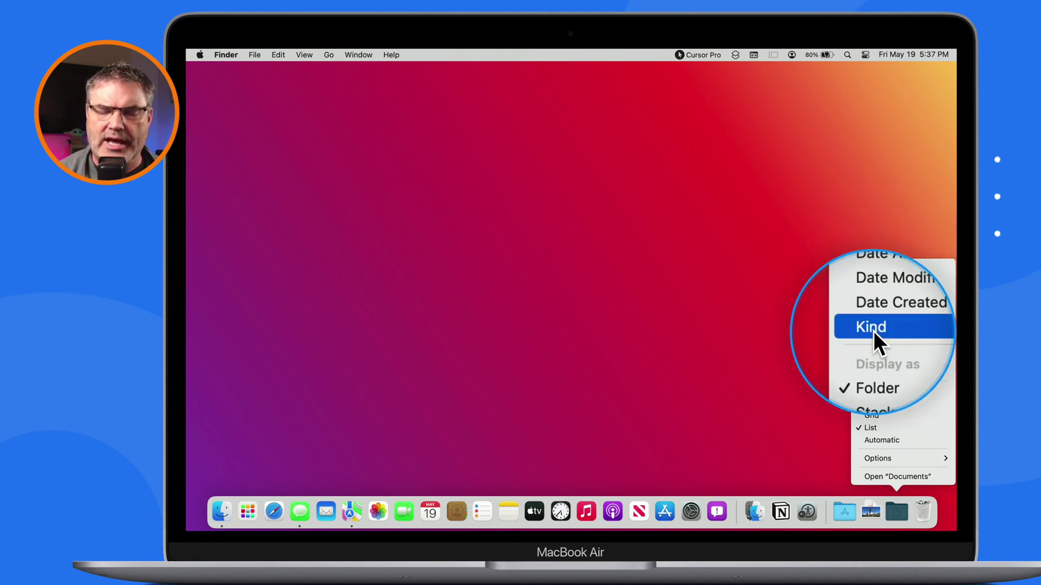
click(874, 333)
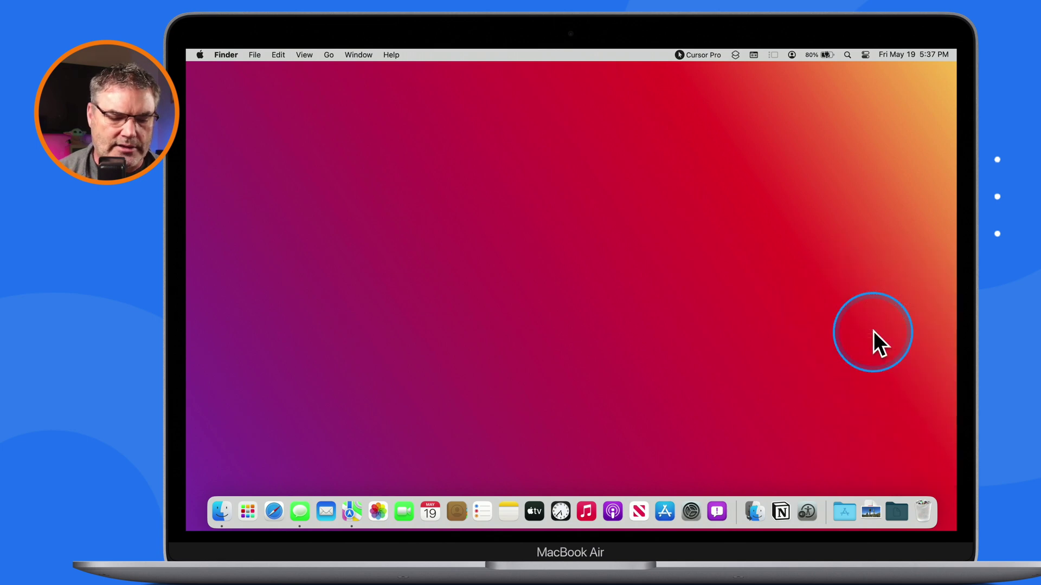
click(893, 510)
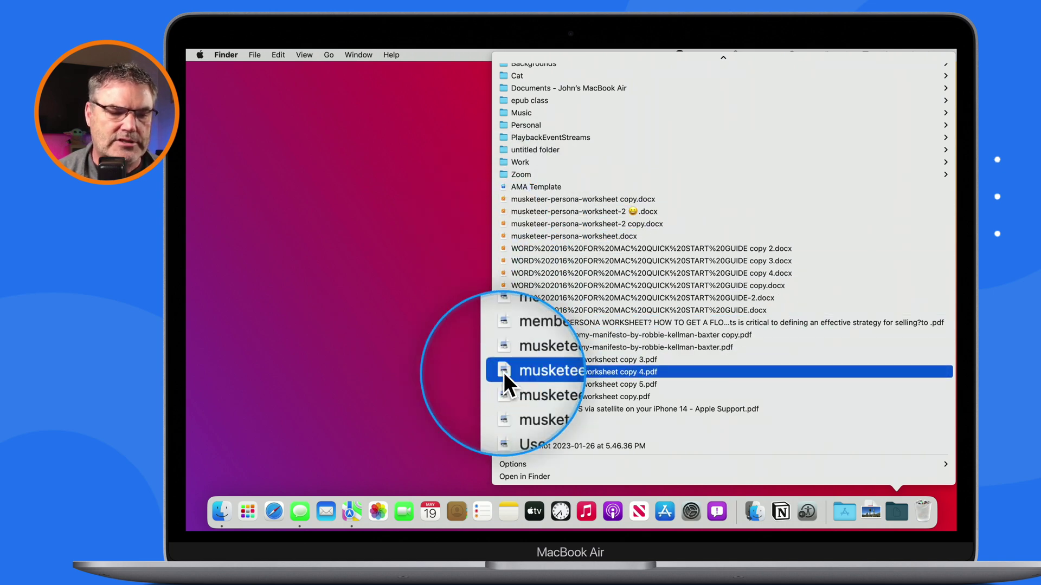
mouse_move(517, 103)
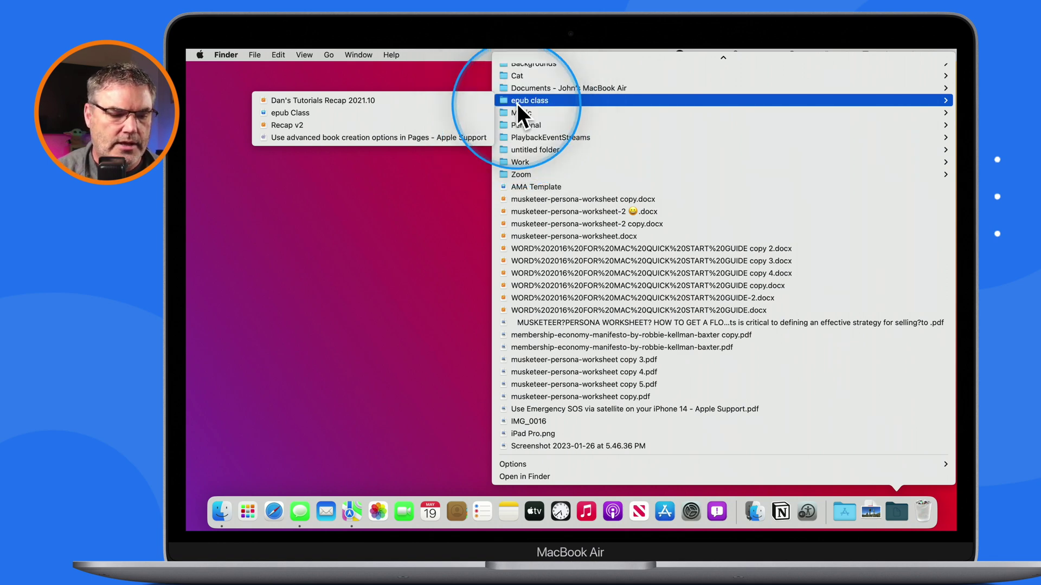
click(420, 263)
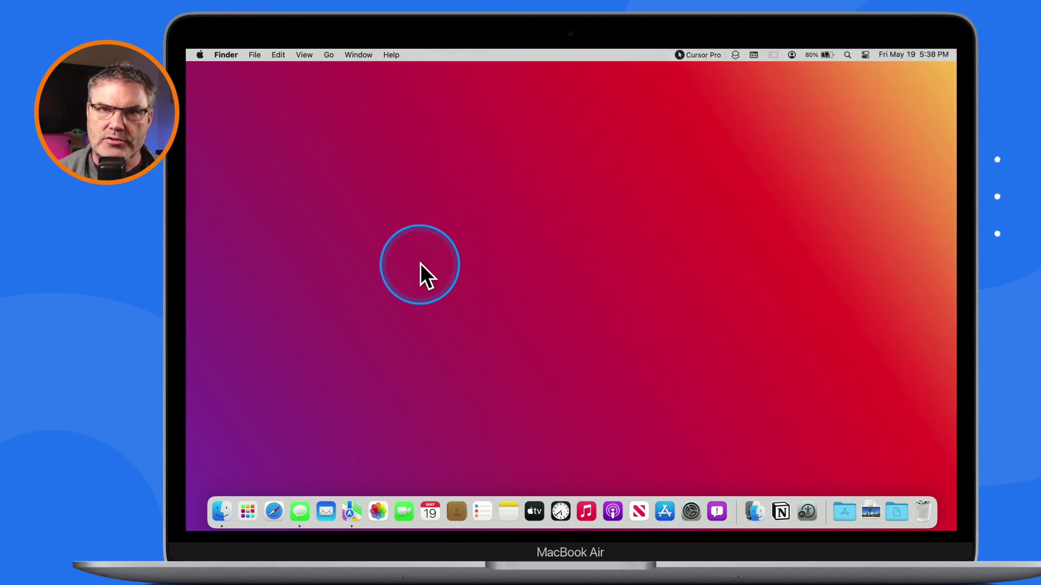